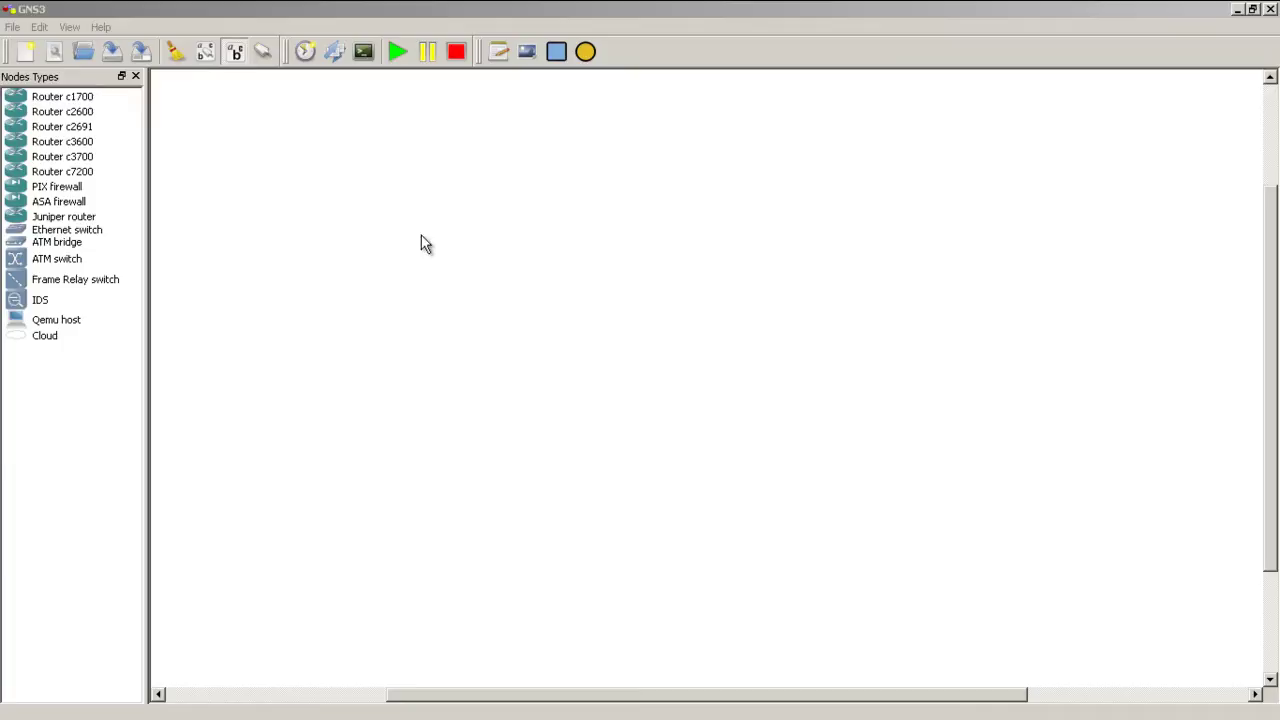
- Place two c3700 routers, R1 and R2, on the canvas
{"action": "left_click_drag", "start_coordinate": [60, 157], "coordinate": [462, 373]}
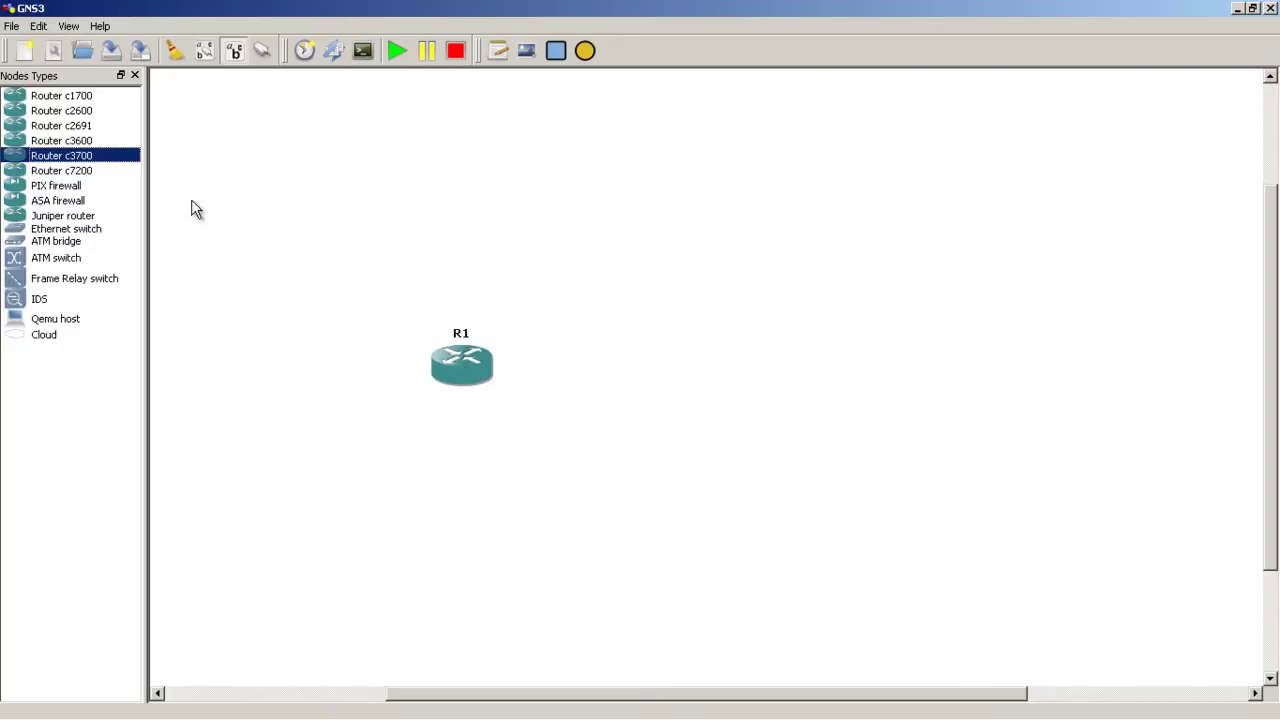
{"action": "left_click_drag", "start_coordinate": [90, 157], "coordinate": [830, 390]}
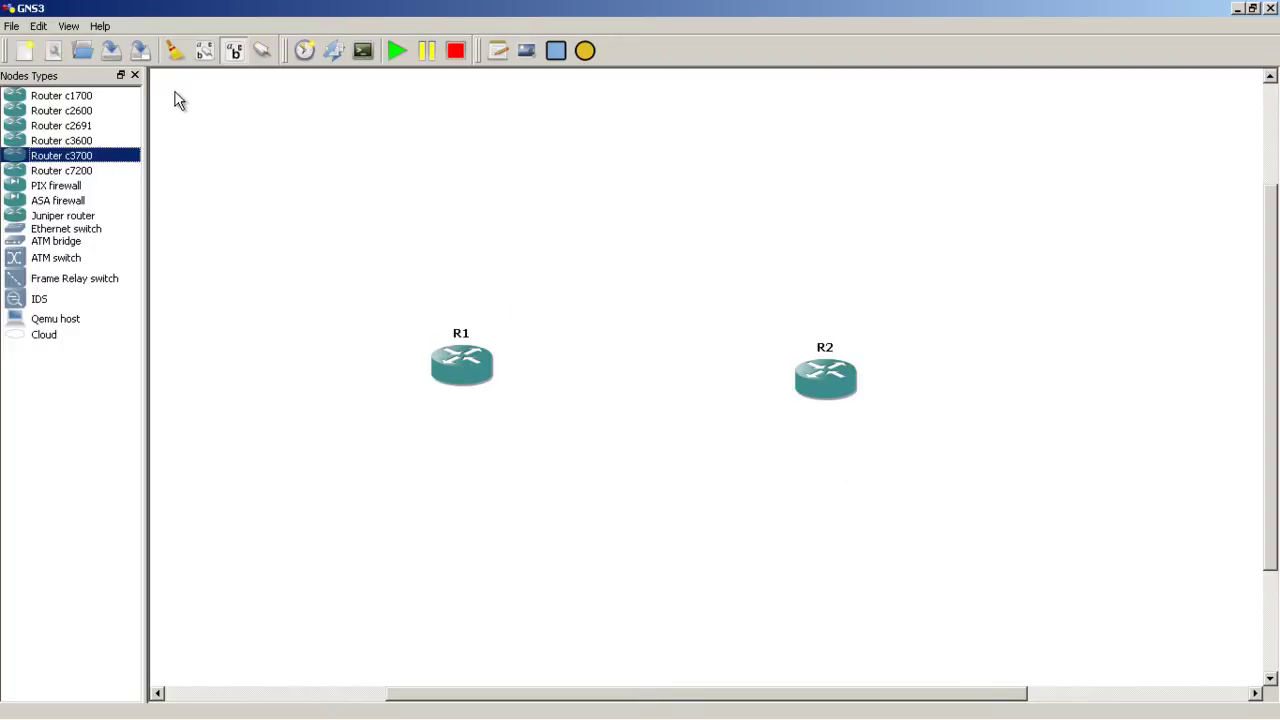
{"action": "left_click", "coordinate": [135, 76]}
- Connect an R1 interface to an R2 interface with a link
{"action": "left_click", "coordinate": [262, 50]}
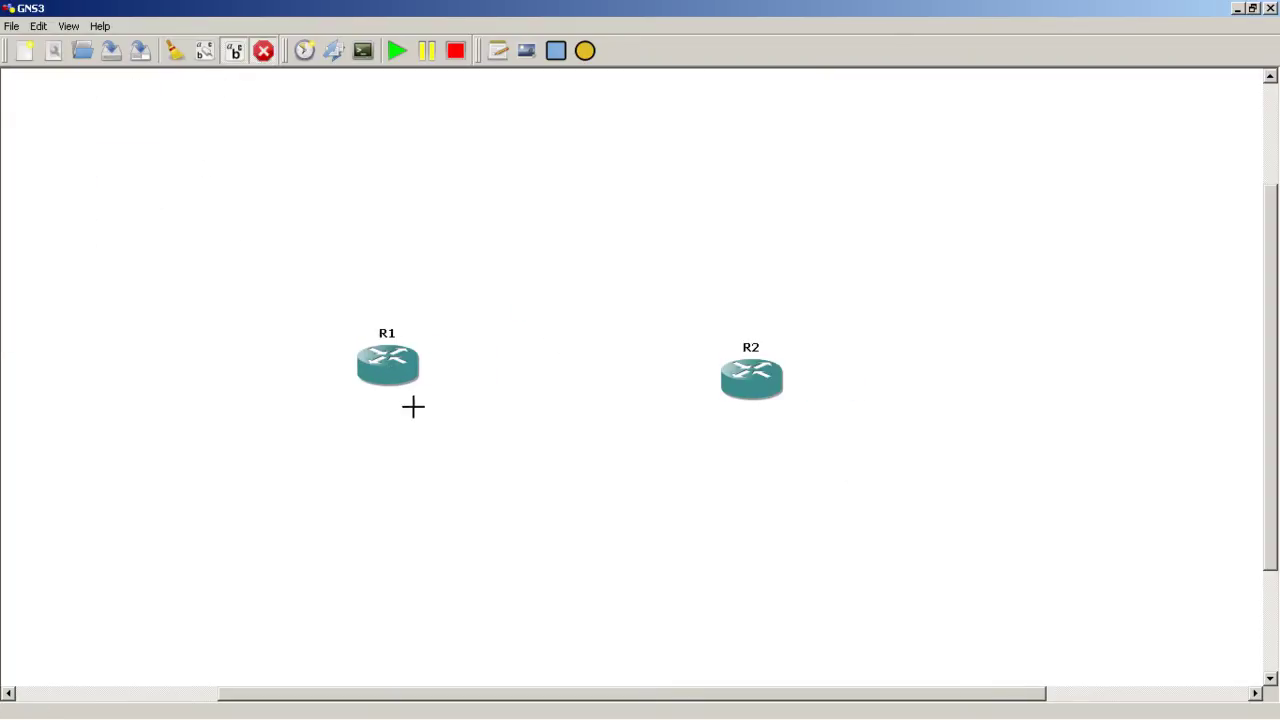
{"action": "left_click", "coordinate": [400, 368]}
{"action": "left_click", "coordinate": [432, 379]}
{"action": "left_click", "coordinate": [740, 378]}
{"action": "left_click", "coordinate": [786, 394]}
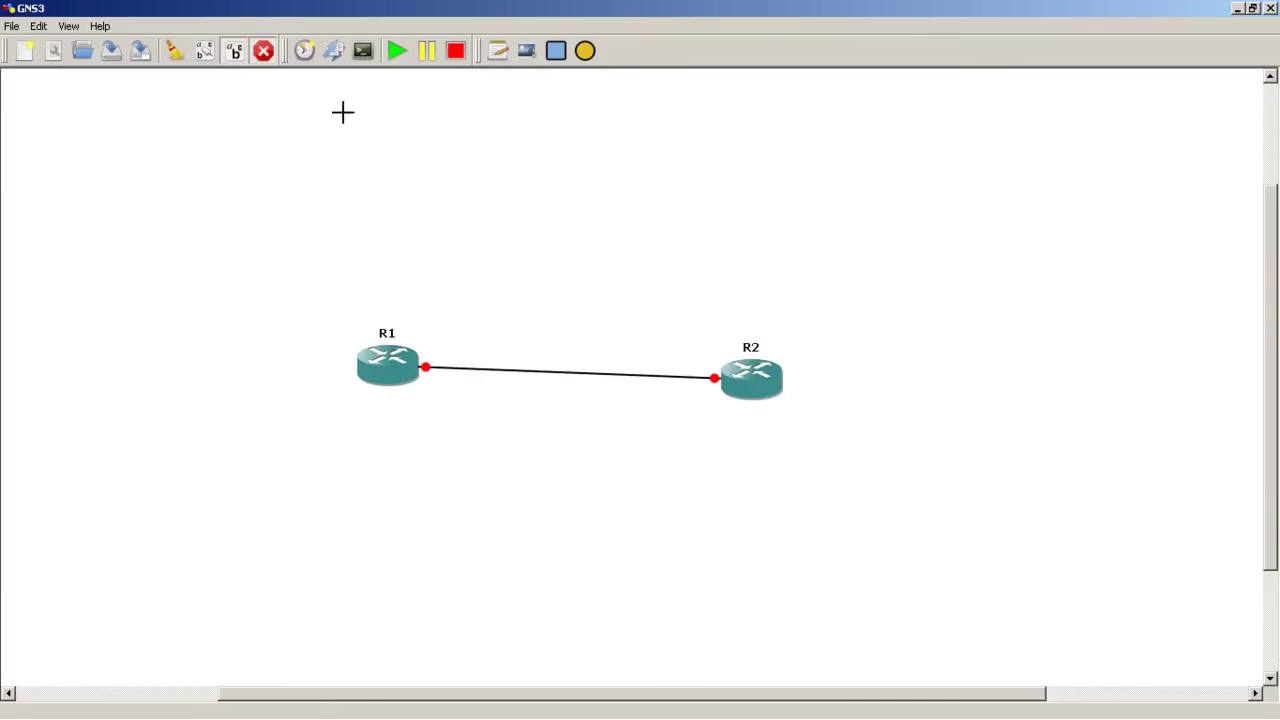
{"action": "left_click", "coordinate": [266, 52]}
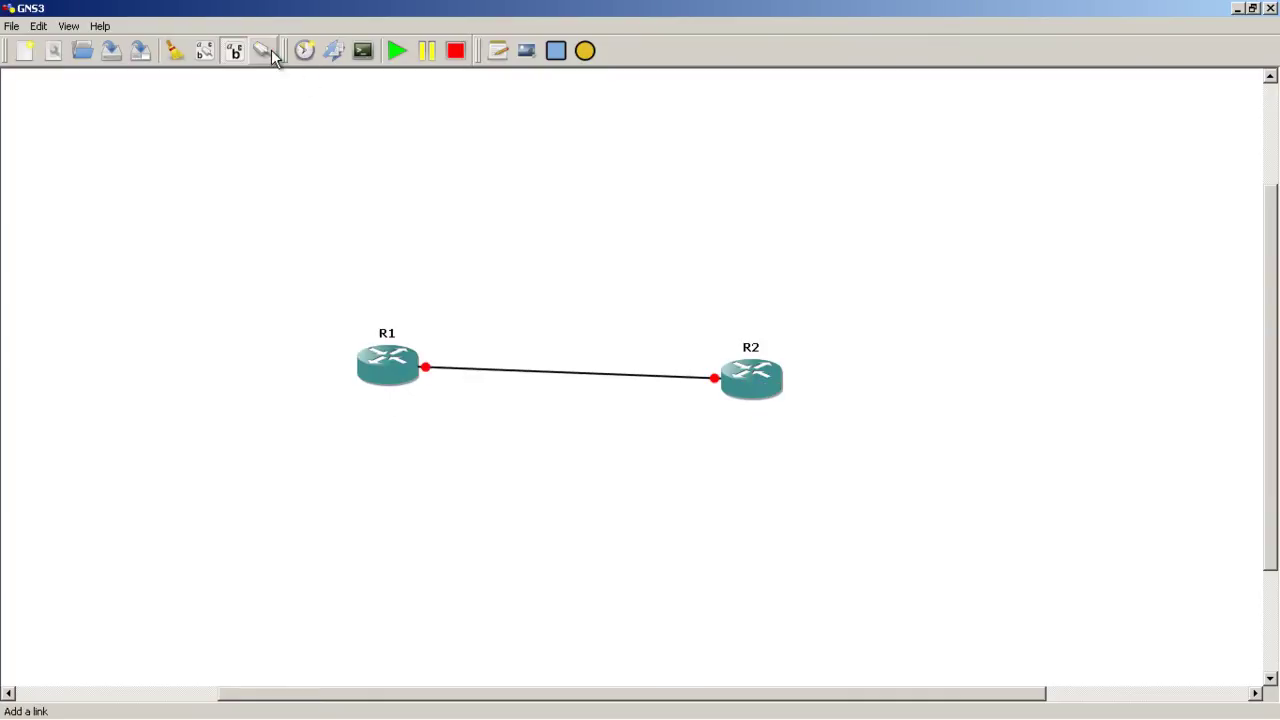
- Start both routers, open their consoles, and arrange them around a blank Notepad page
{"action": "left_click", "coordinate": [398, 51]}
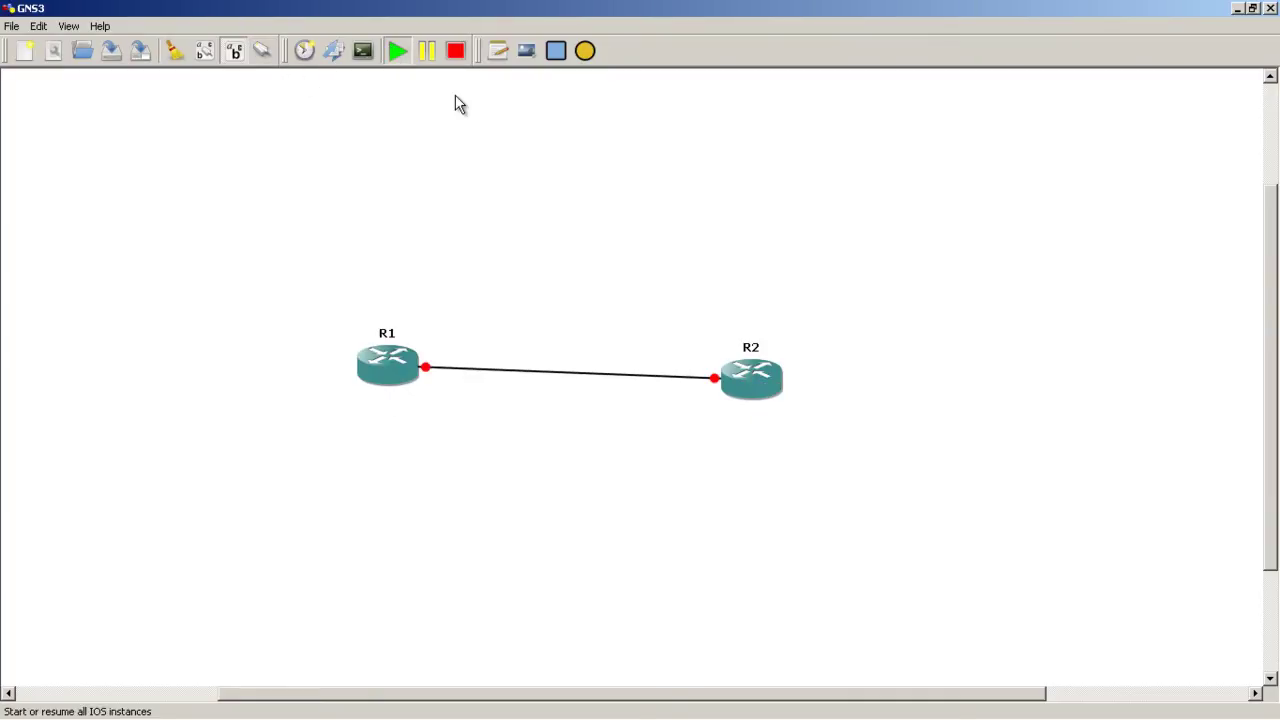
{"action": "left_click", "coordinate": [366, 52]}
{"action": "left_click_drag", "start_coordinate": [489, 158], "coordinate": [941, 190]}
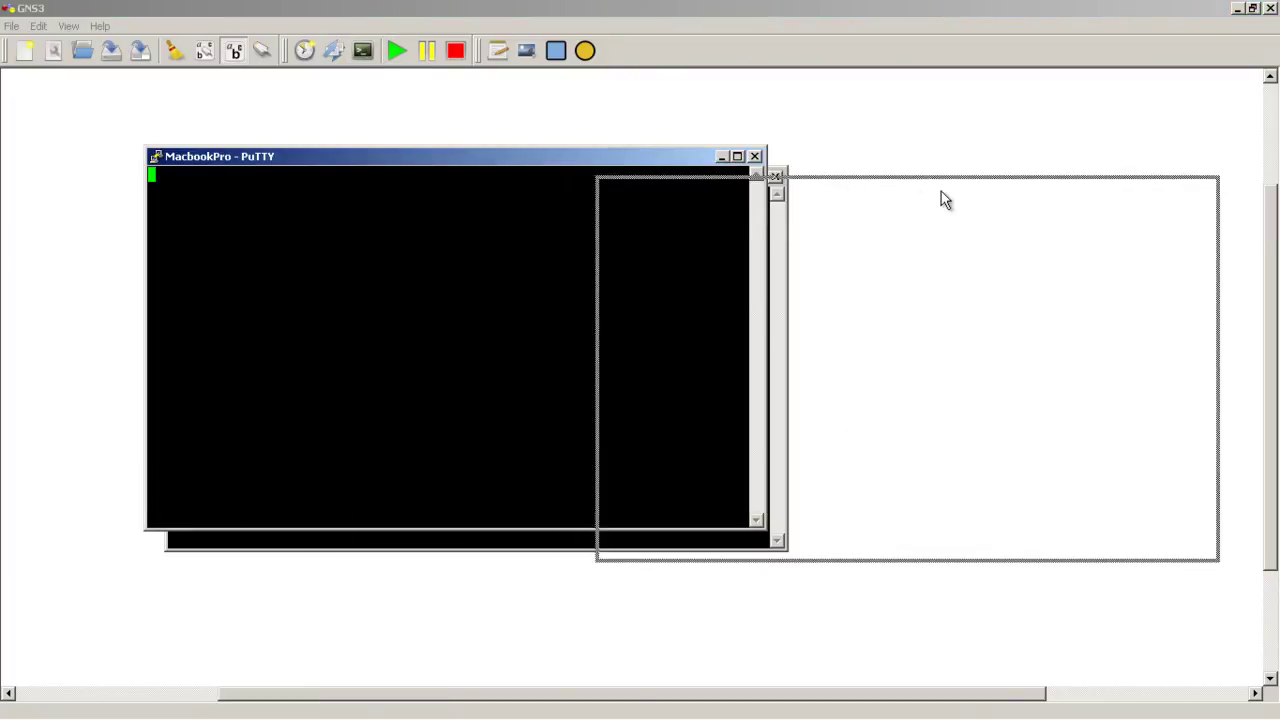
{"action": "left_click", "coordinate": [512, 188]}
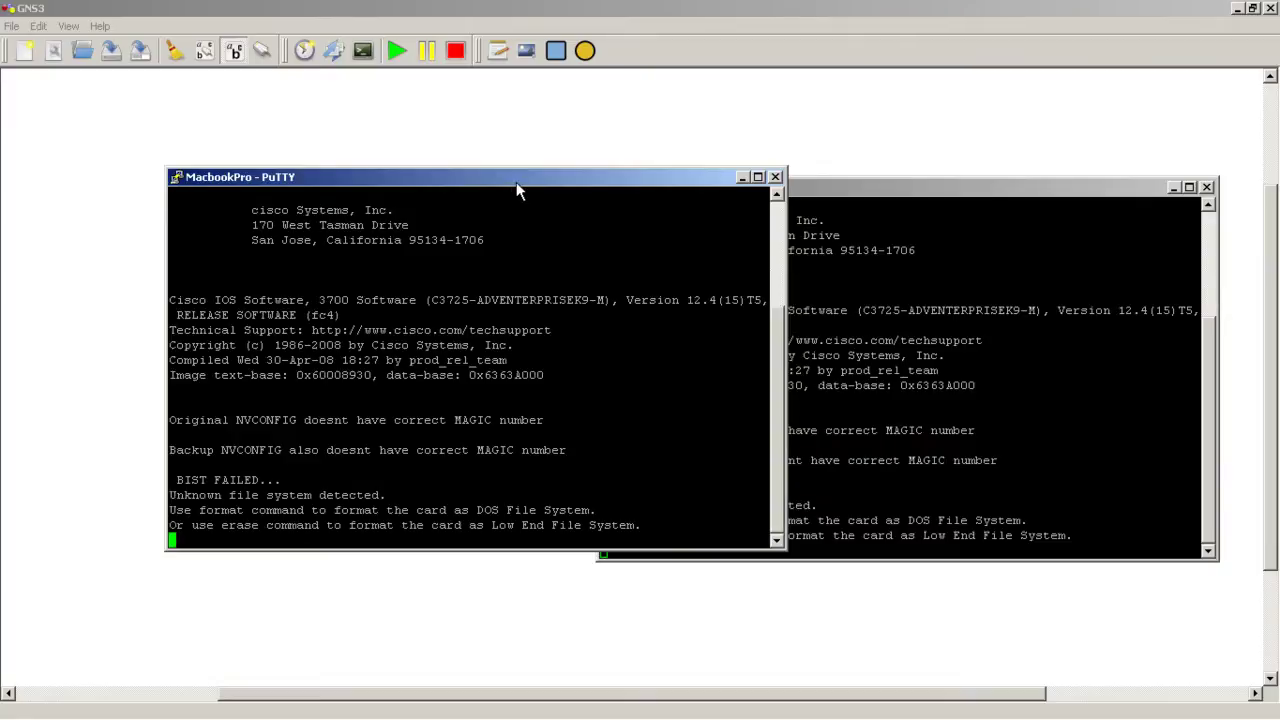
{"action": "left_click_drag", "start_coordinate": [516, 182], "coordinate": [419, 138]}
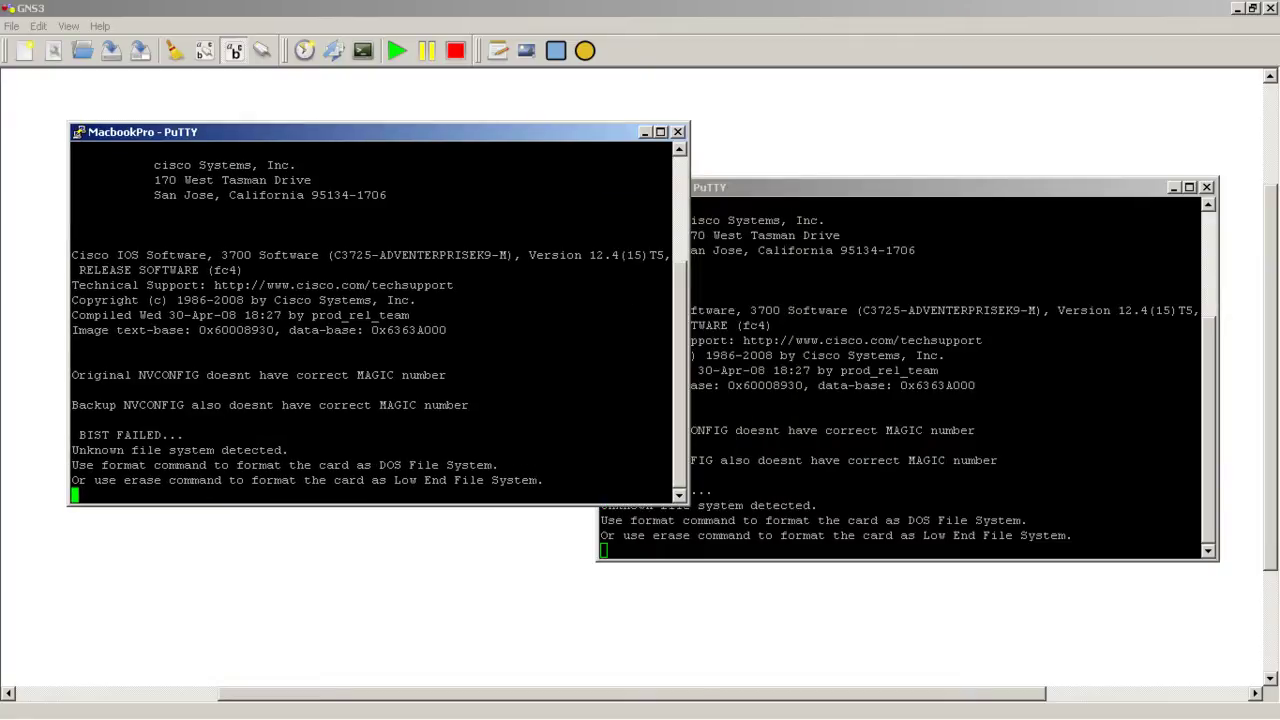
{"action": "left_click_drag", "start_coordinate": [320, 48], "coordinate": [414, 52]}
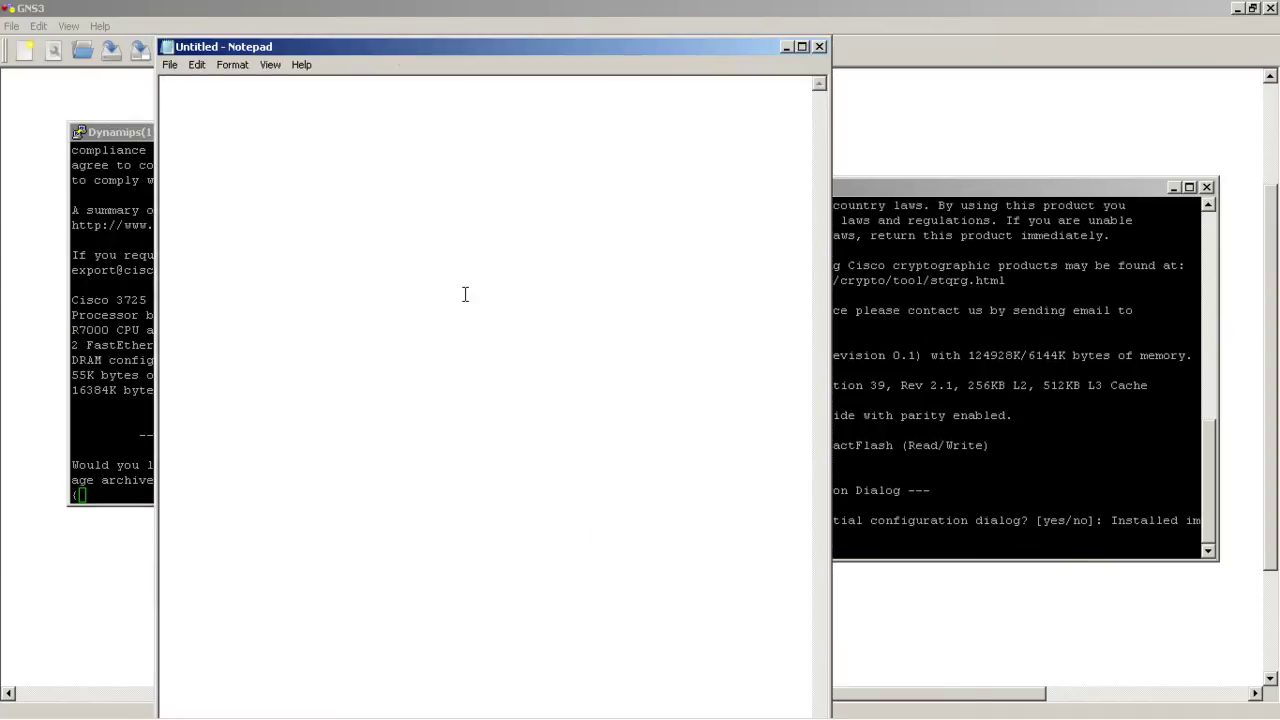
- Write a /31 heading, a dashed separator line, and a /30 heading
{"action": "type", "text": "/31"}
{"action": "key", "text": "Return"}
{"action": "key", "text": "Return"}
{"action": "type", "text": "-------------------------"}
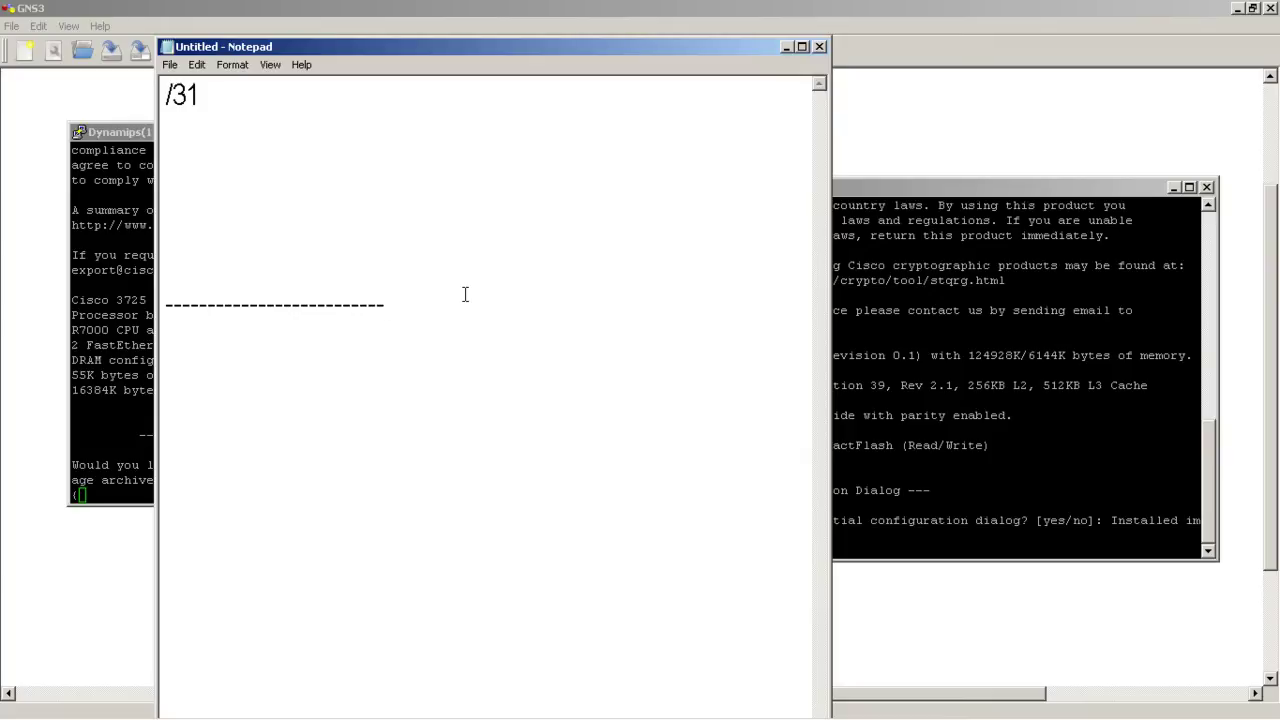
{"action": "key", "text": "Return"}
{"action": "type", "text": "/30"}
{"action": "key", "text": "Return"}
{"action": "key", "text": "Return"}
- Under /30, note mask 255.255.255.252 with hosts 192.168.100.1 and 192.168.100.2
{"action": "type", "text": "255.2"}
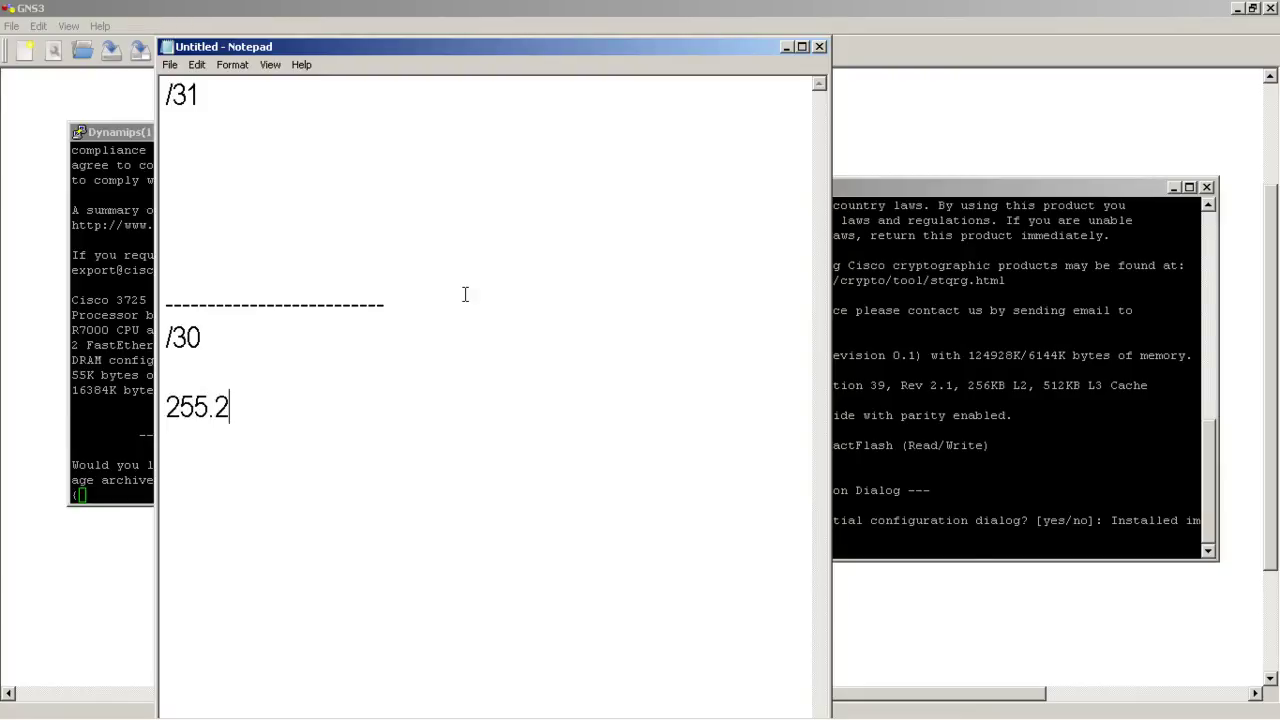
{"action": "type", "text": "55.255.252"}
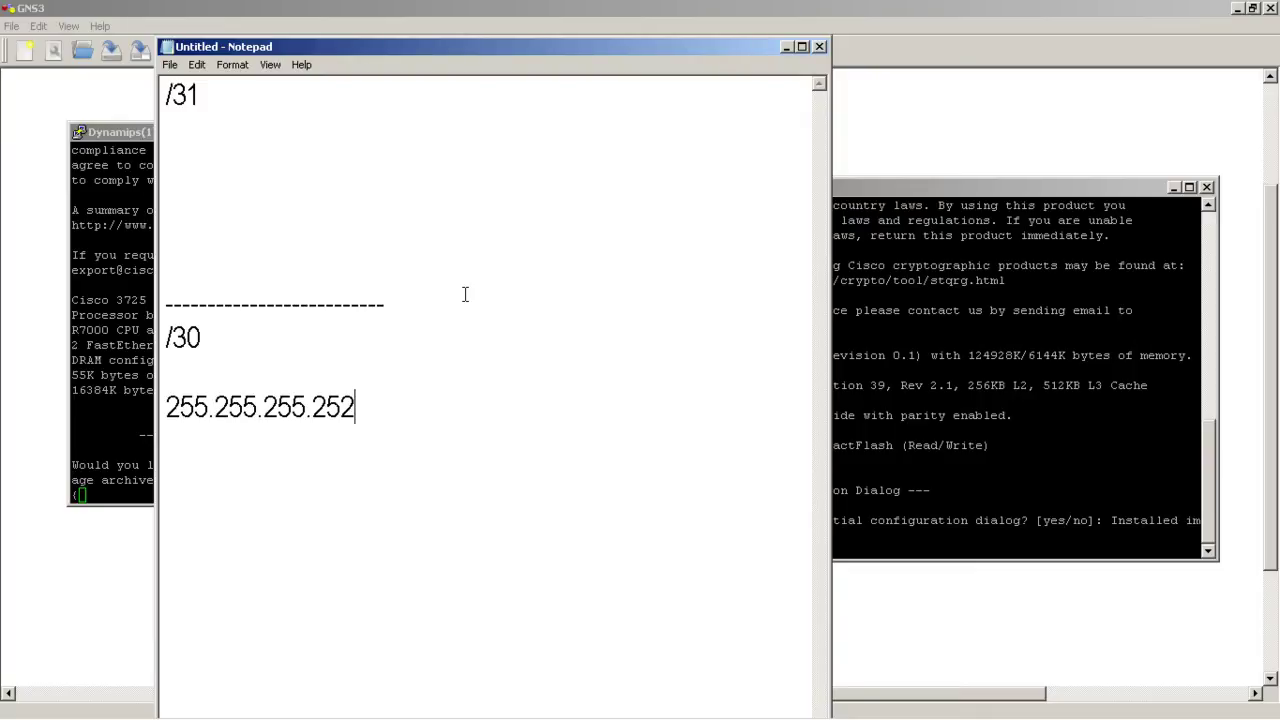
{"action": "key", "text": "Return"}
{"action": "type", "text": "192.16"}
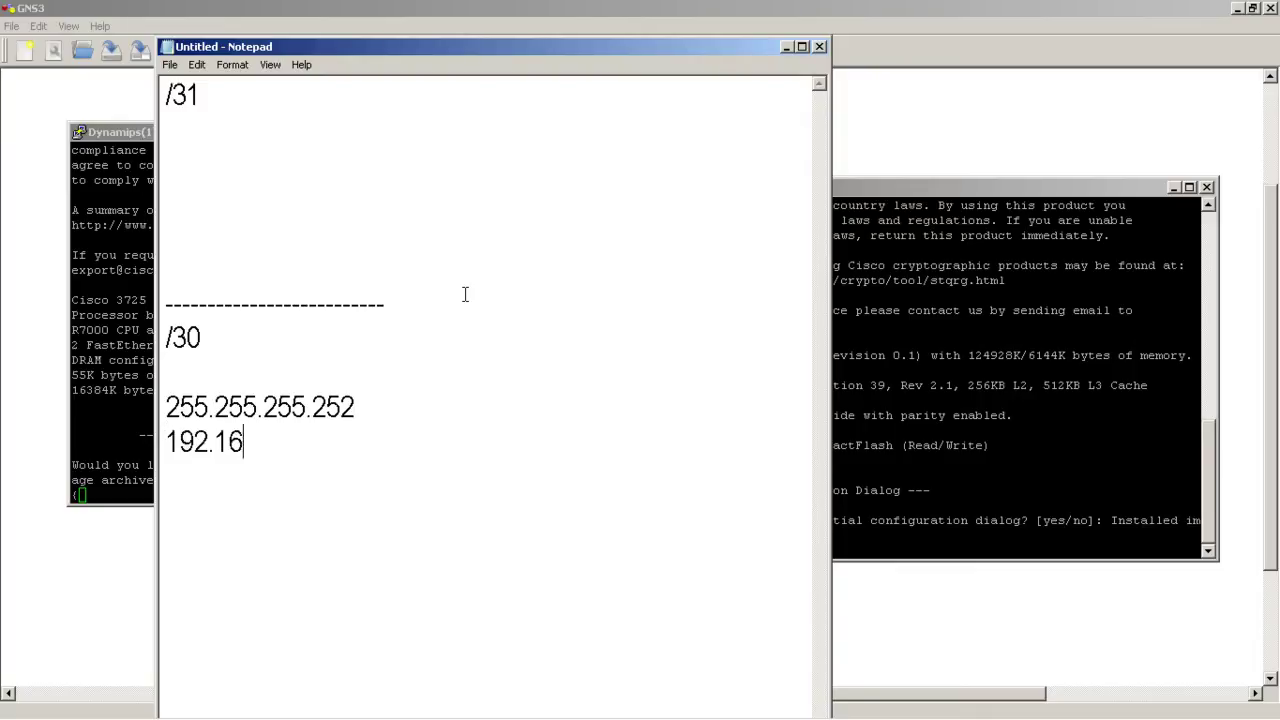
{"action": "type", "text": "8.100."}
{"action": "type", "text": "1"}
{"action": "key", "text": "Return"}
{"action": "type", "text": "192.168"}
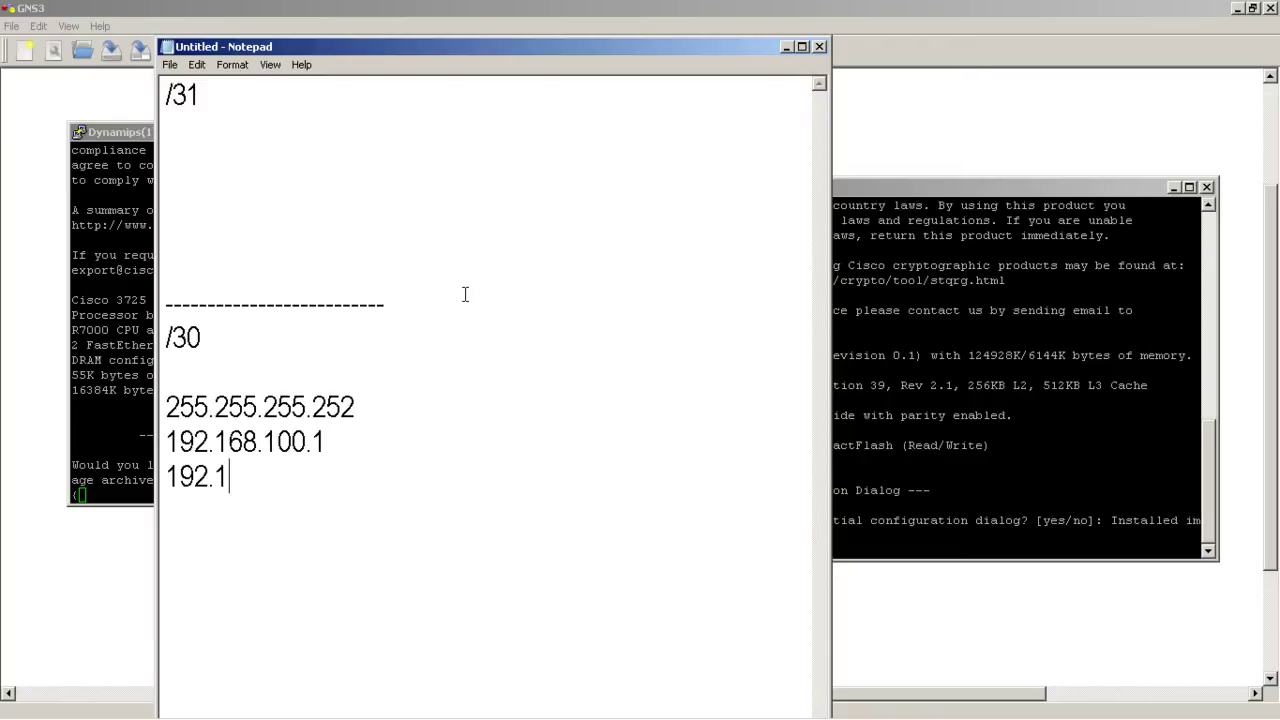
{"action": "type", "text": ".100.2"}
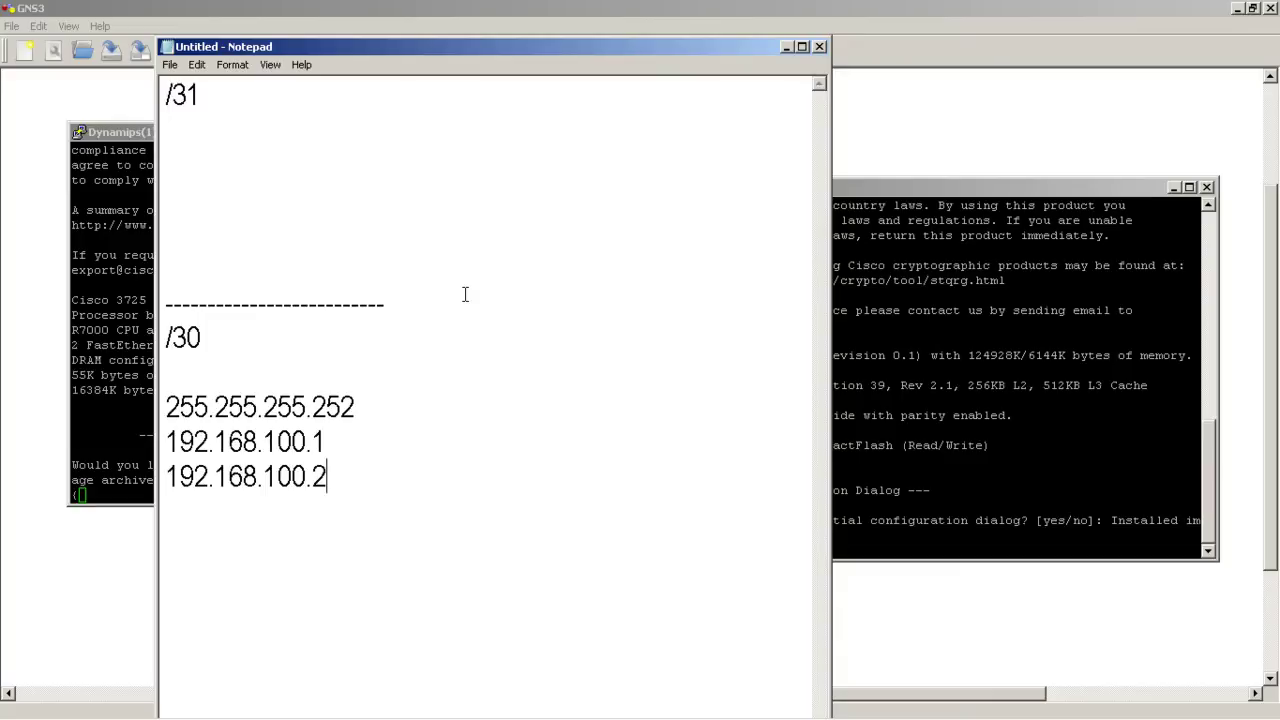
{"action": "key", "text": "Up"}
{"action": "key", "text": "Up"}
{"action": "key", "text": "Up"}
{"action": "key", "text": "Up"}
{"action": "key", "text": "Up"}
{"action": "key", "text": "Up"}
{"action": "key", "text": "Up"}
{"action": "key", "text": "Up"}
{"action": "key", "text": "Up"}
{"action": "key", "text": "Up"}
- Below /31, list mask 255.255.255.254 with addresses 192.168.100.0 and 192.168.100.1
{"action": "key", "text": "Down"}
{"action": "type", "text": "255.255.255"}
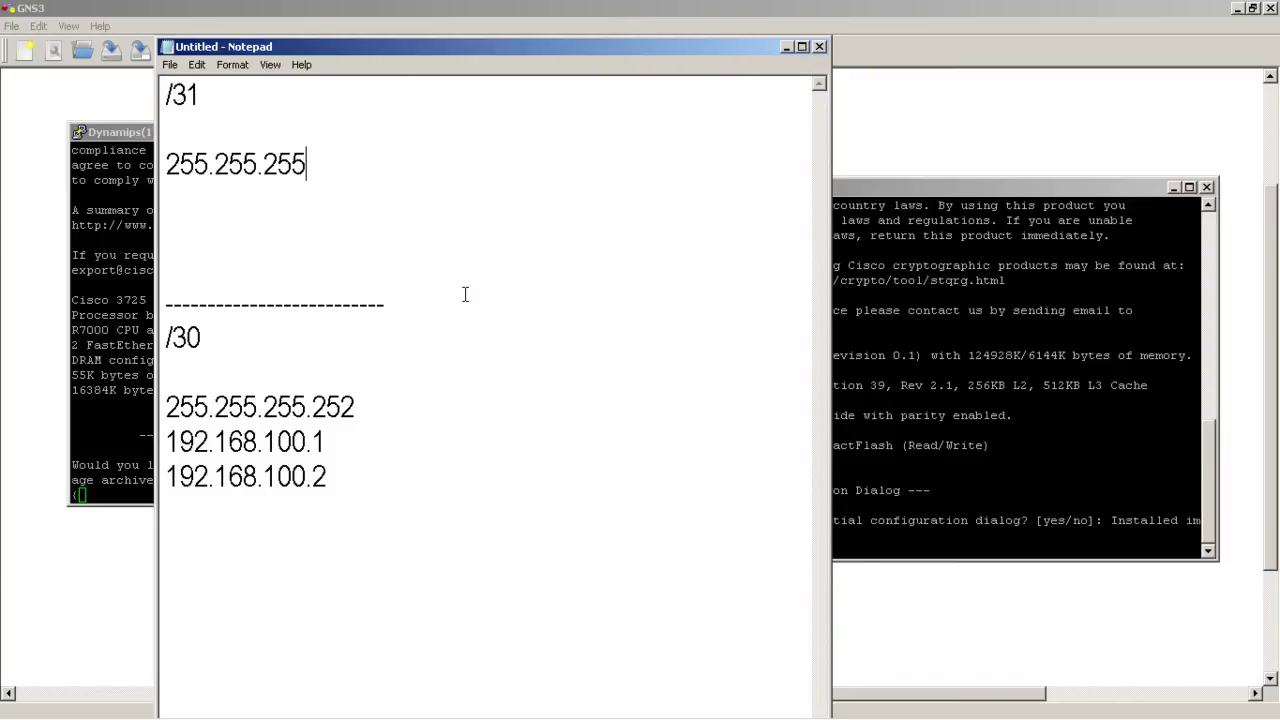
{"action": "type", "text": ".254"}
{"action": "key", "text": "Return"}
{"action": "type", "text": "192"}
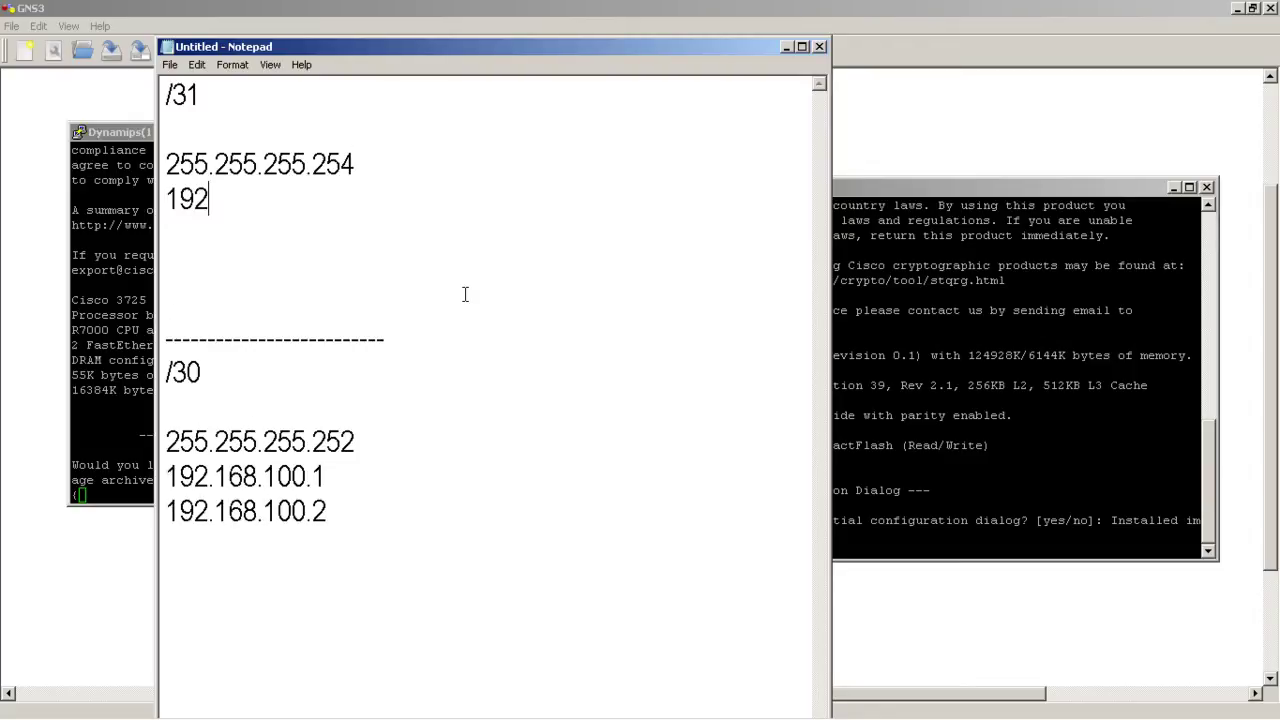
{"action": "type", "text": ".168."}
{"action": "type", "text": "10"}
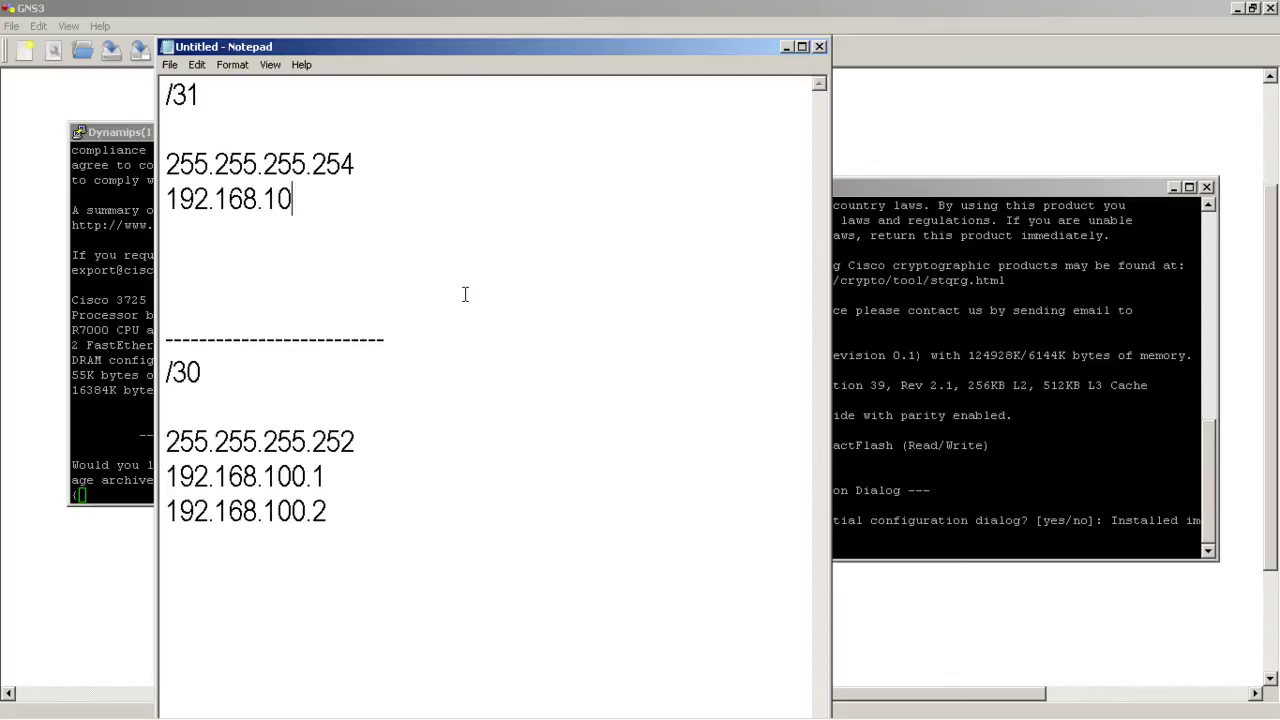
{"action": "type", "text": "0.0"}
{"action": "key", "text": "Return"}
{"action": "type", "text": "192.168.100.1"}
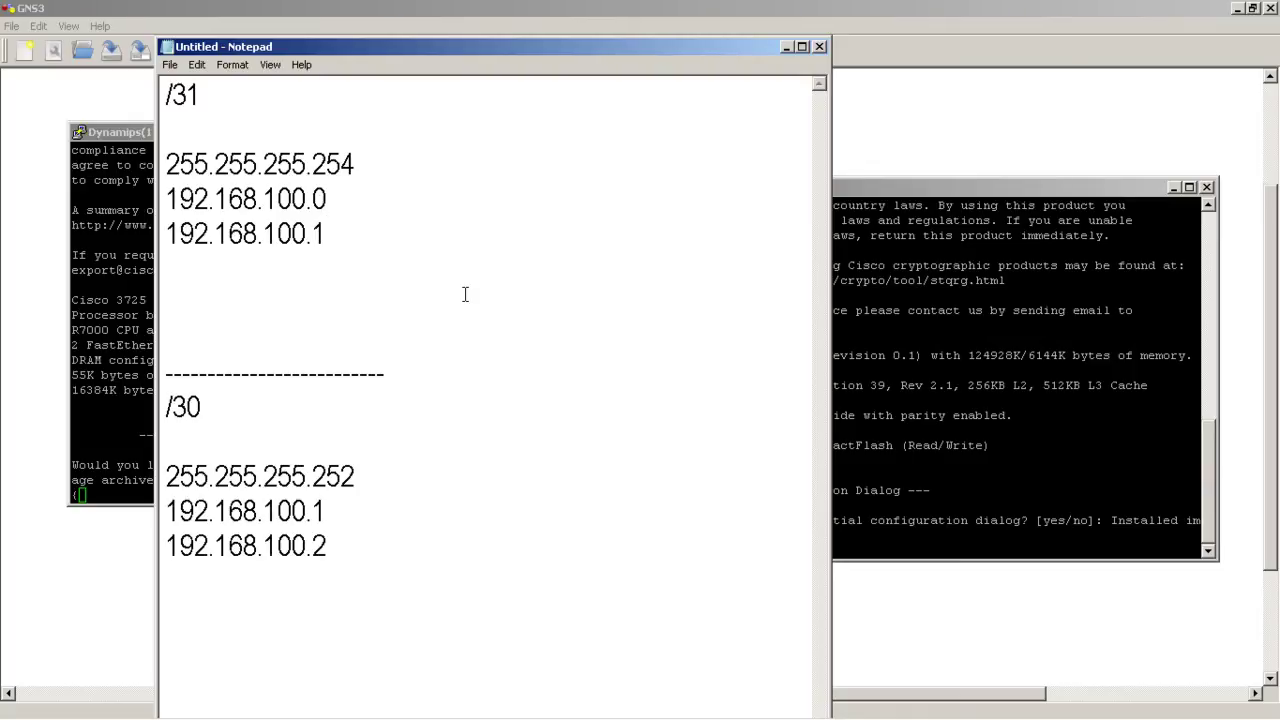
- Bring the R1 console forward and decline its initial configuration dialog
{"action": "left_click", "coordinate": [140, 168]}
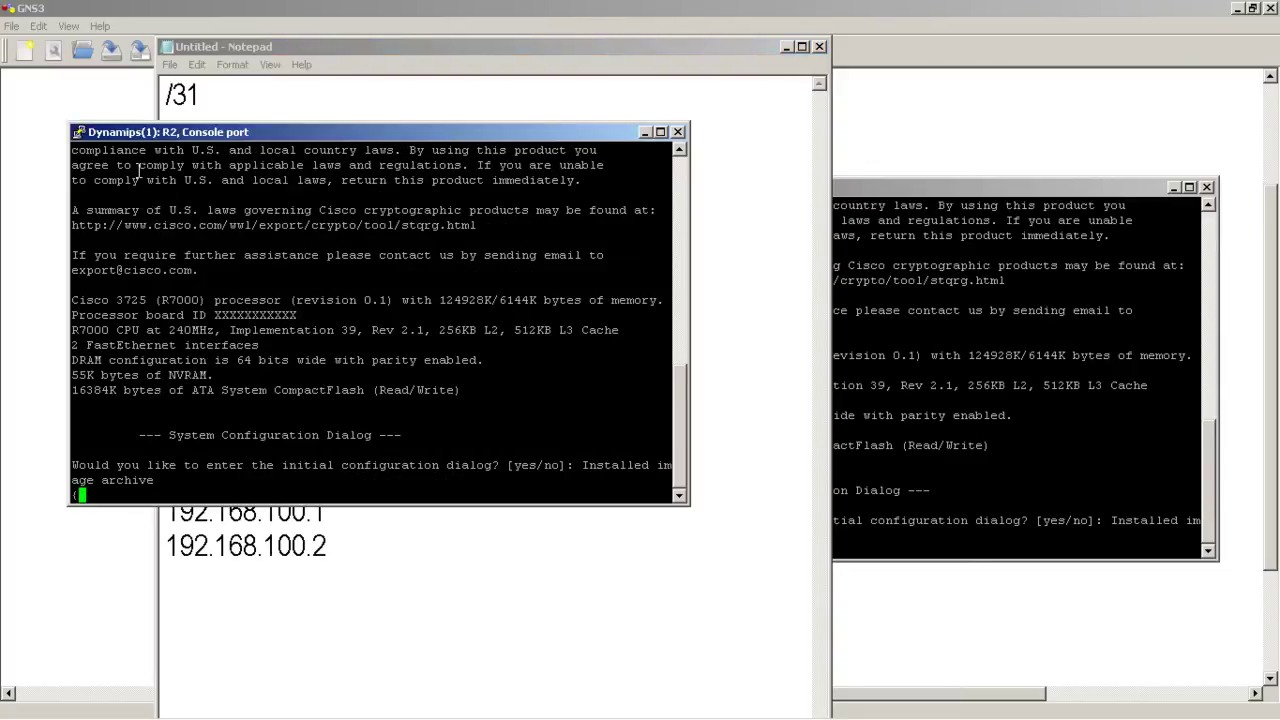
{"action": "left_click", "coordinate": [940, 225]}
{"action": "left_click_drag", "start_coordinate": [492, 128], "coordinate": [452, 280]}
{"action": "key", "text": "Return"}
{"action": "key", "text": "Return"}
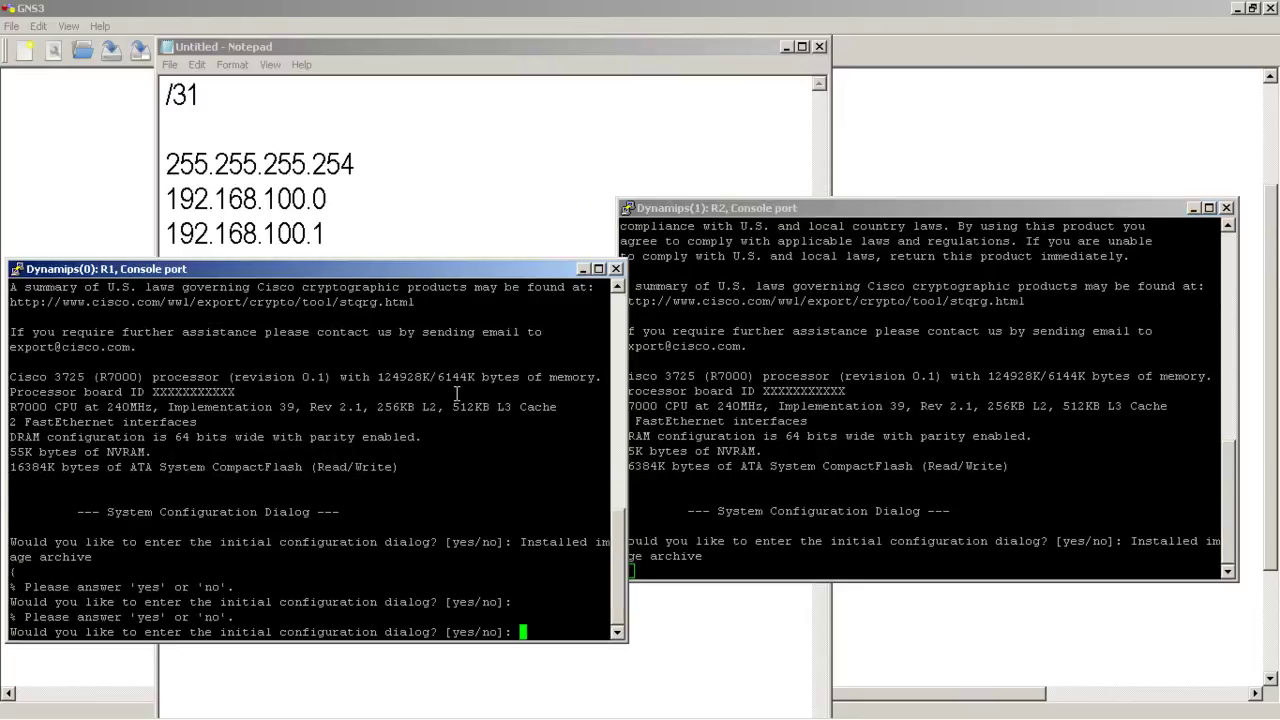
{"action": "type", "text": "no"}
{"action": "key", "text": "Return"}
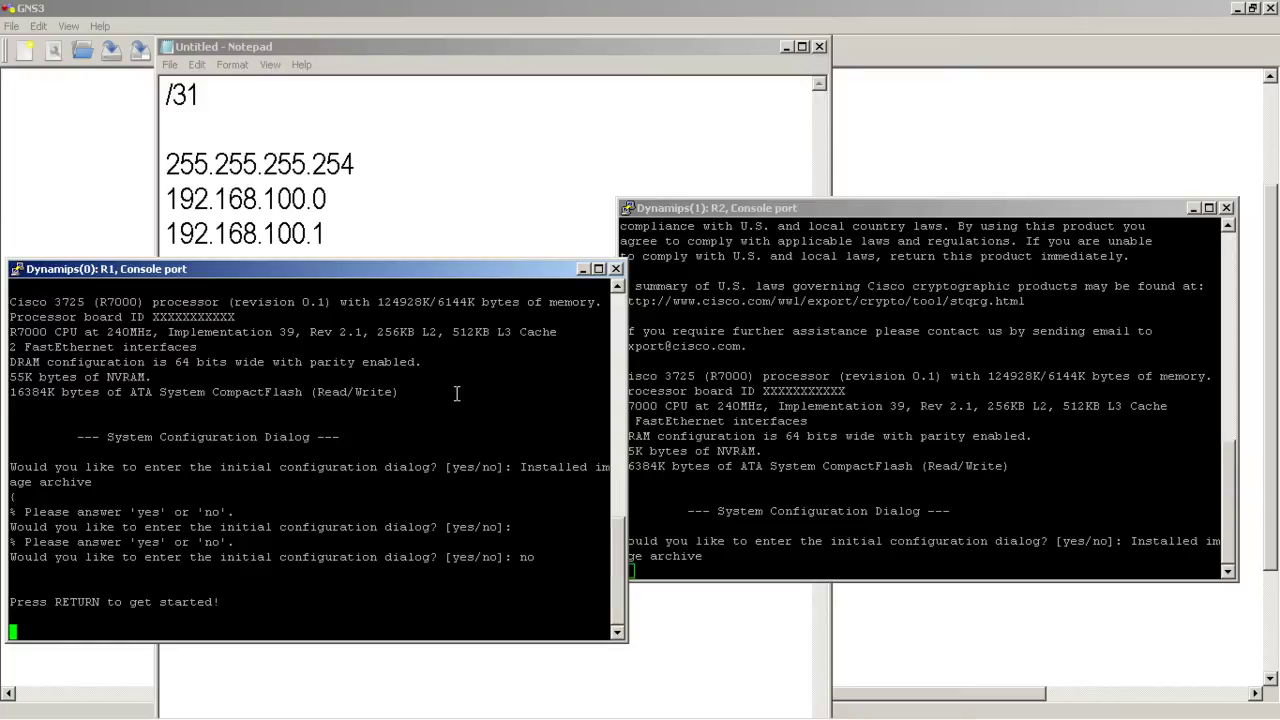
- Enter global configuration mode on the router and set hostname R1
{"action": "left_click_drag", "start_coordinate": [440, 270], "coordinate": [810, 38]}
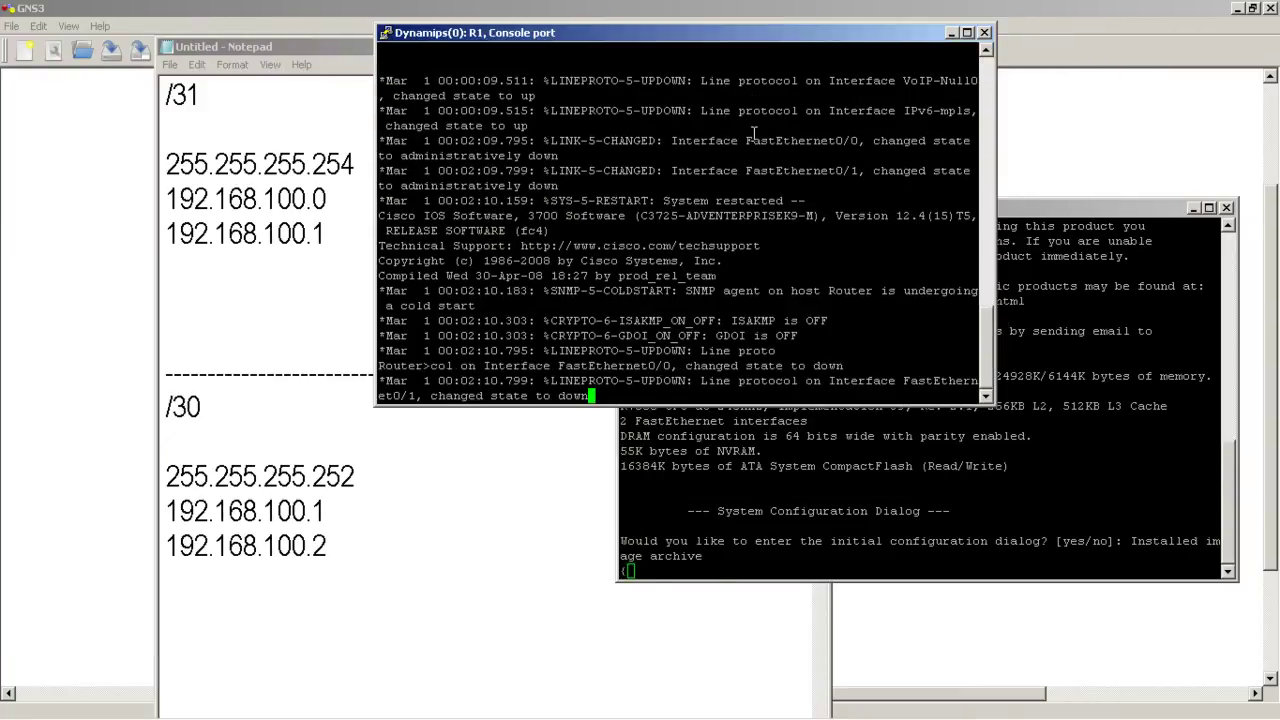
{"action": "key", "text": "Return"}
{"action": "key", "text": "Return"}
{"action": "type", "text": "enable"}
{"action": "key", "text": "Return"}
{"action": "type", "text": "c"}
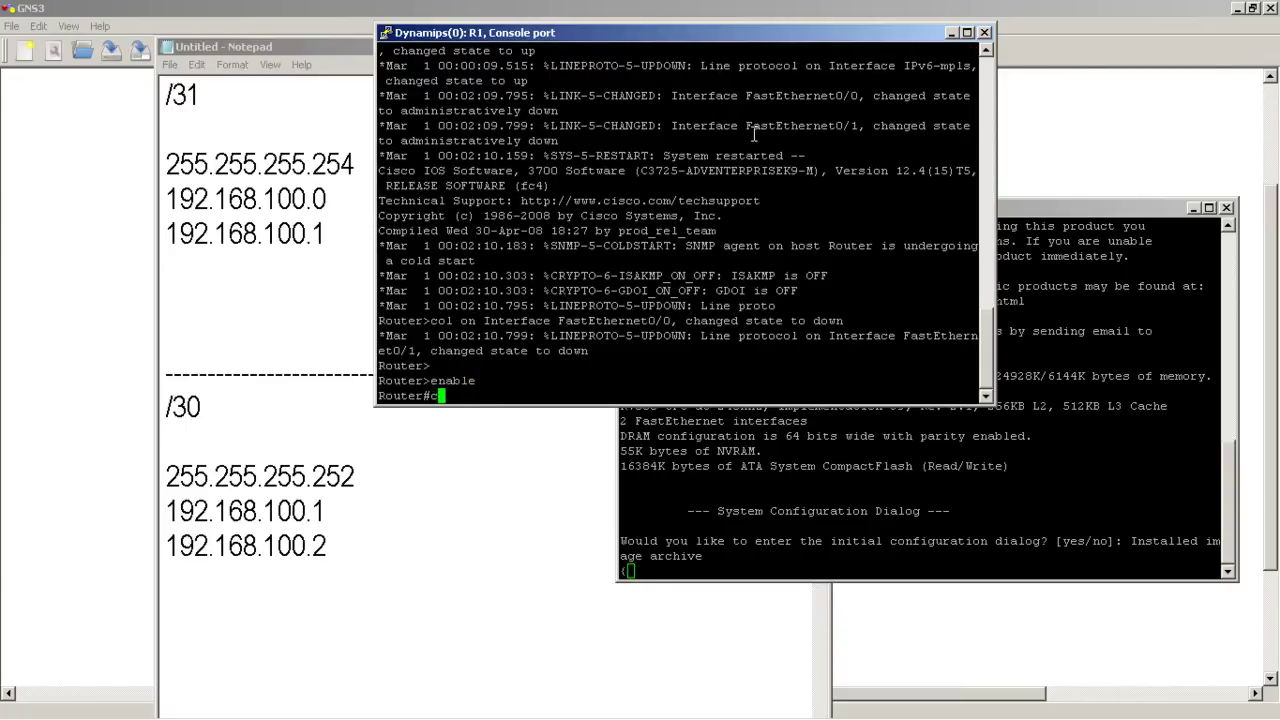
{"action": "type", "text": "onf t"}
{"action": "key", "text": "Return"}
{"action": "type", "text": "hostname "}
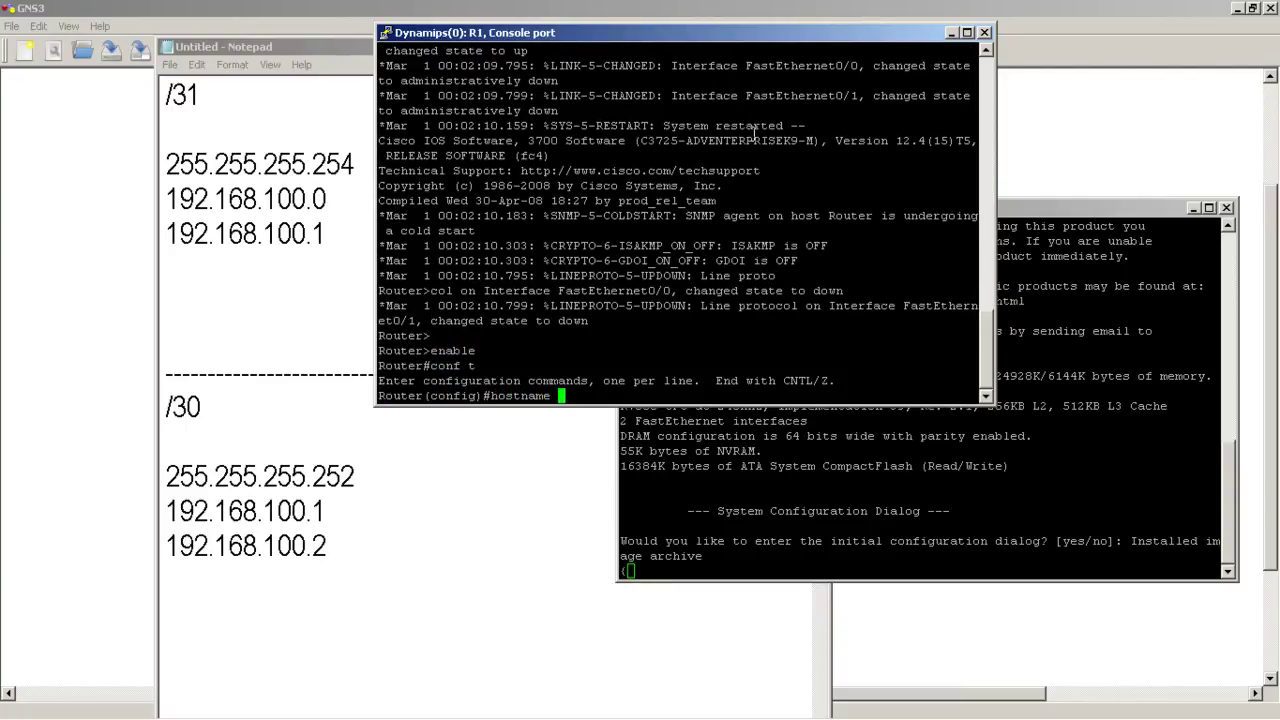
{"action": "type", "text": "R1"}
{"action": "key", "text": "Return"}
- Give R1's FastEthernet0/0 address 192.168.100.0 255.255.255.254 and enable it with no shut
{"action": "type", "text": "int "}
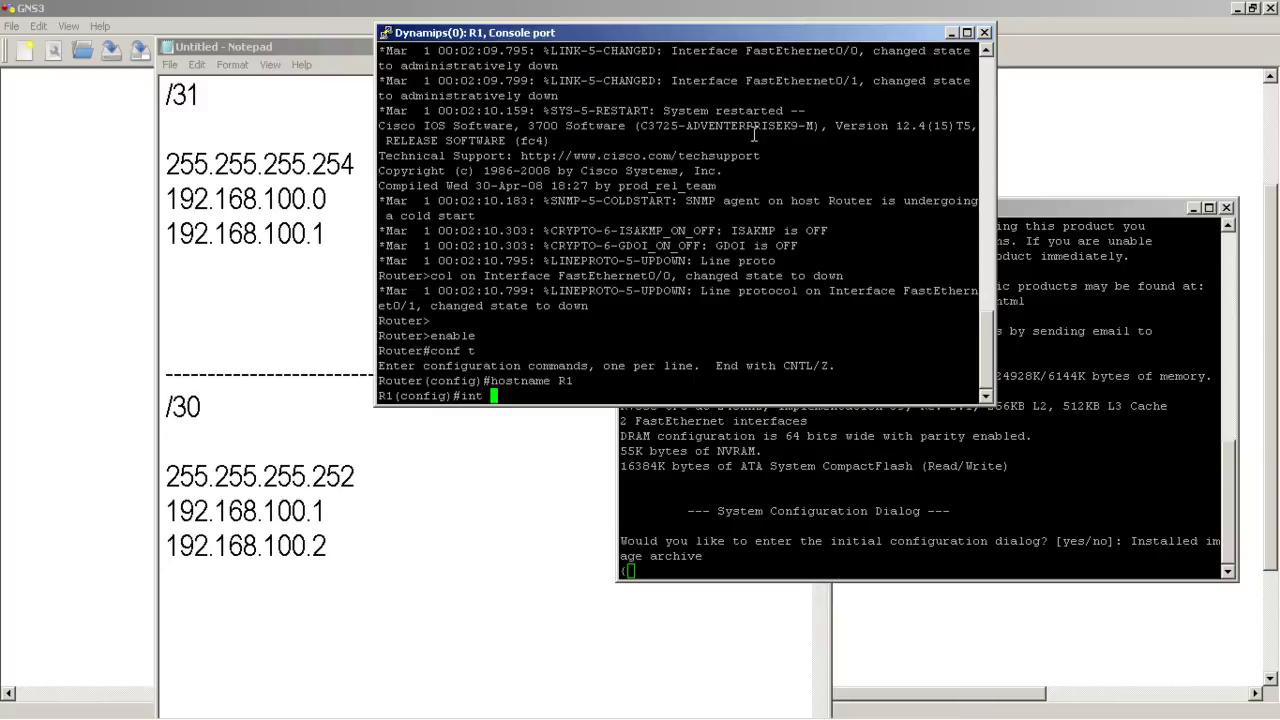
{"action": "type", "text": "fast 0/0"}
{"action": "key", "text": "Return"}
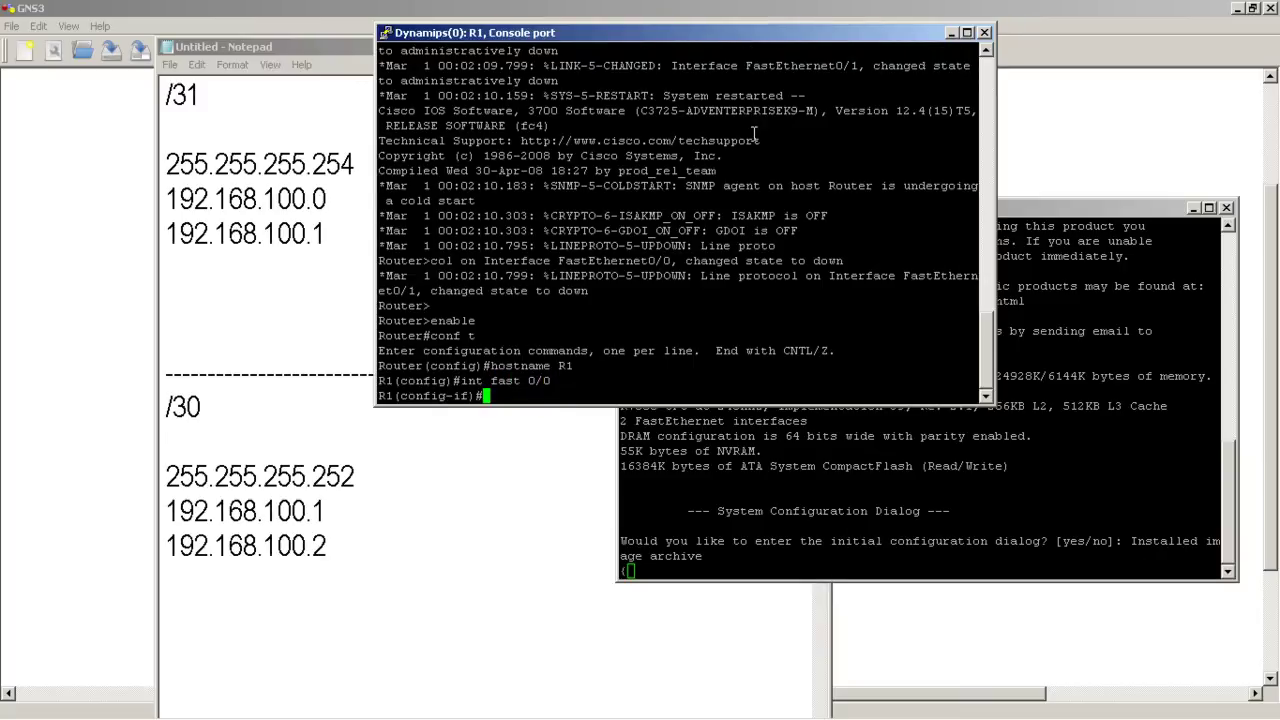
{"action": "type", "text": "ip add"}
{"action": "key", "text": "Tab"}
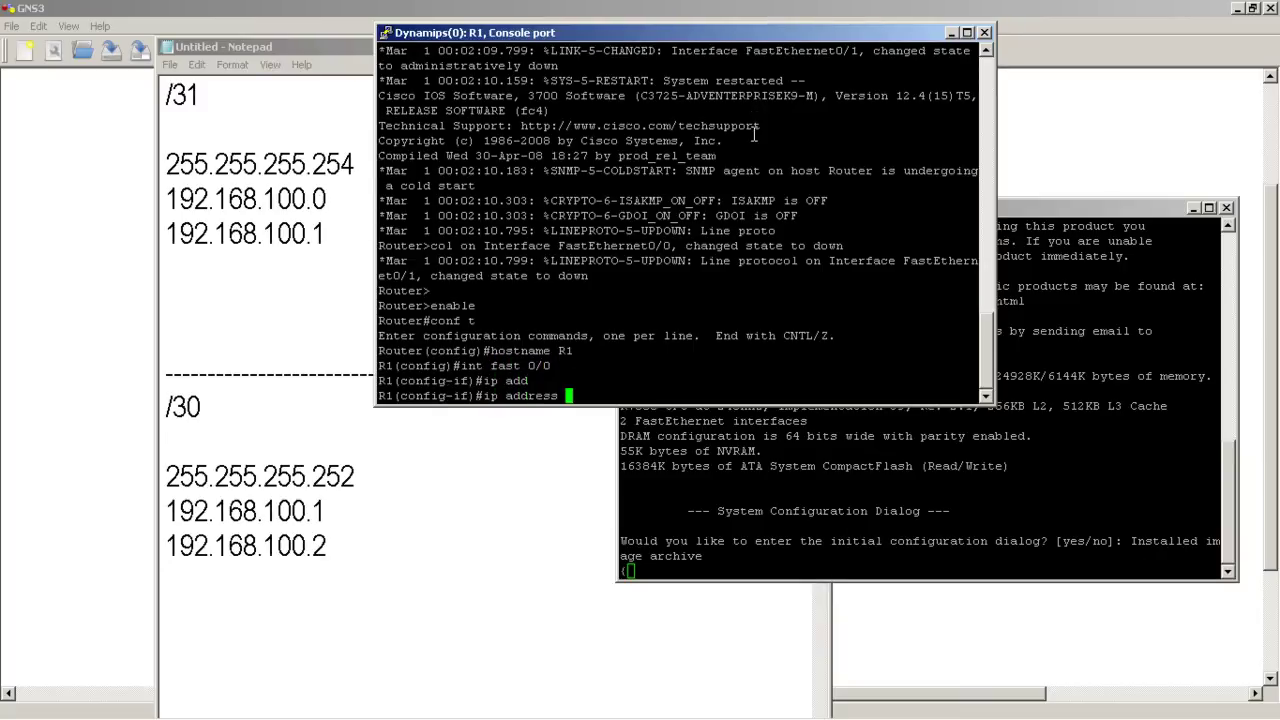
{"action": "type", "text": "192.168.100.0 255.255.255.254"}
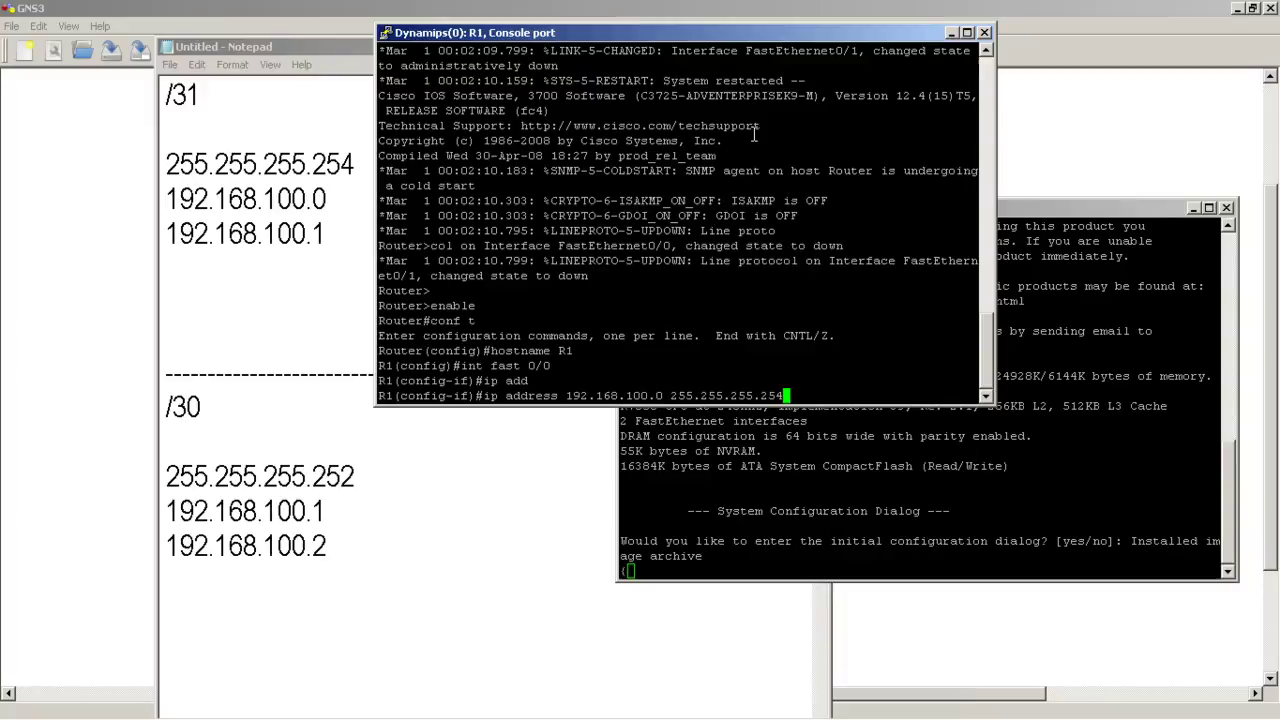
{"action": "key", "text": "Return"}
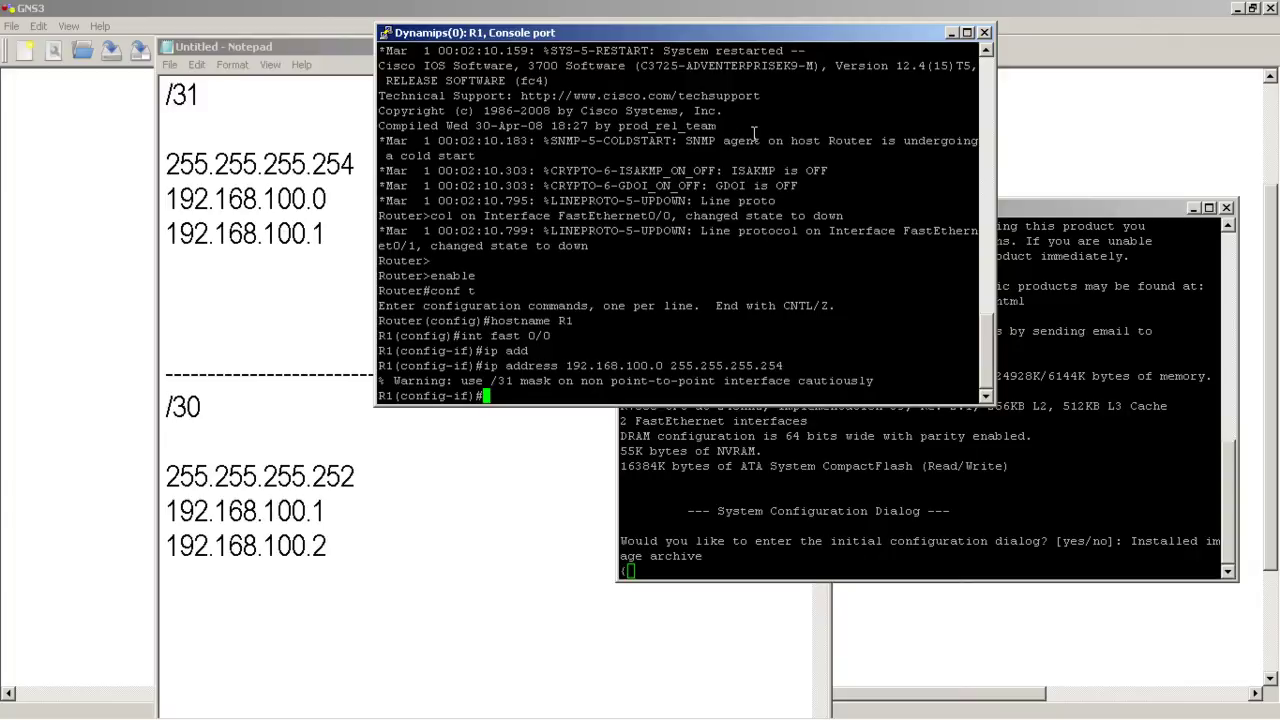
{"action": "type", "text": "no shut"}
{"action": "key", "text": "Return"}
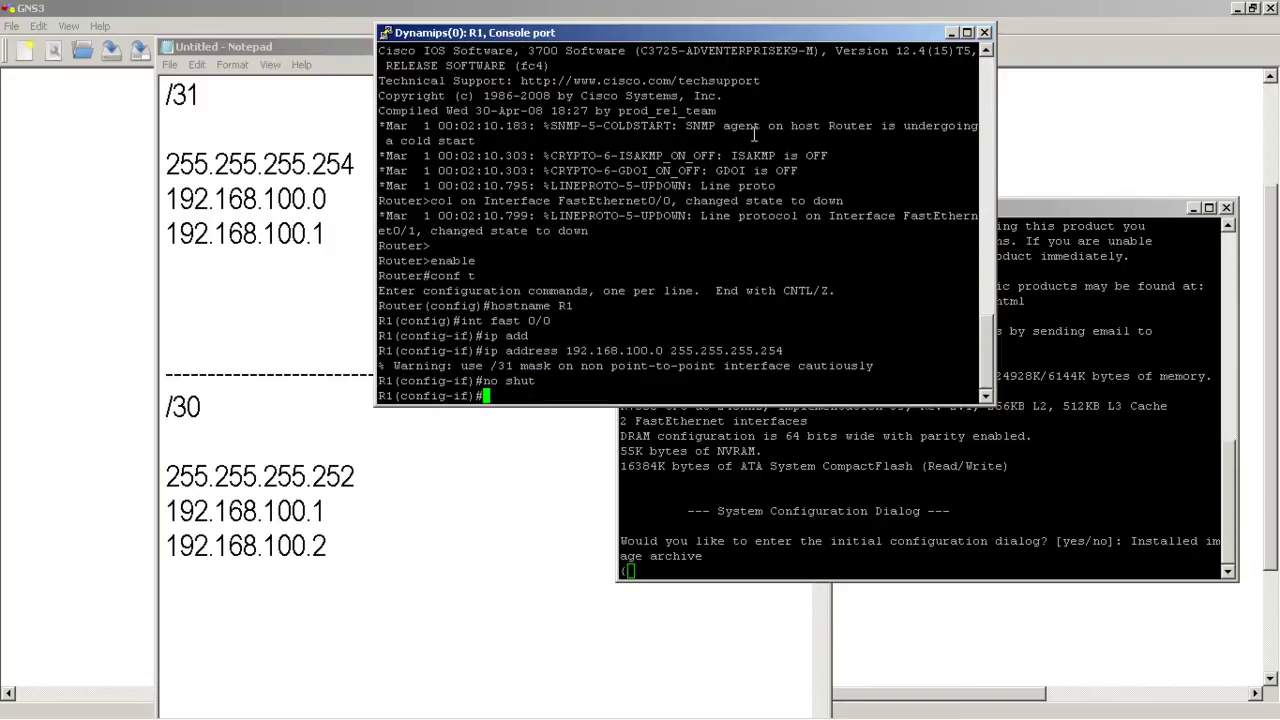
{"action": "left_click_drag", "start_coordinate": [1080, 209], "coordinate": [845, 45]}
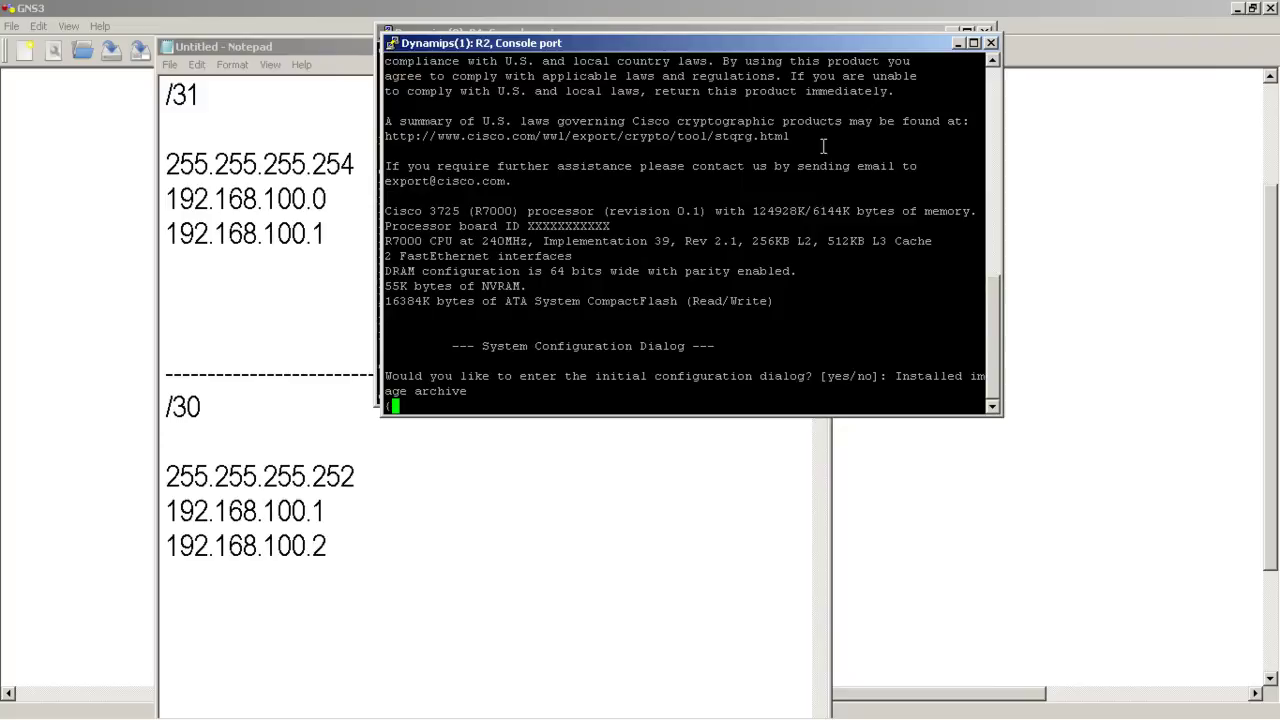
- Decline R2's setup dialog, enter global configuration mode, and set hostname R2
{"action": "key", "text": "Return"}
{"action": "type", "text": "no"}
{"action": "key", "text": "Return"}
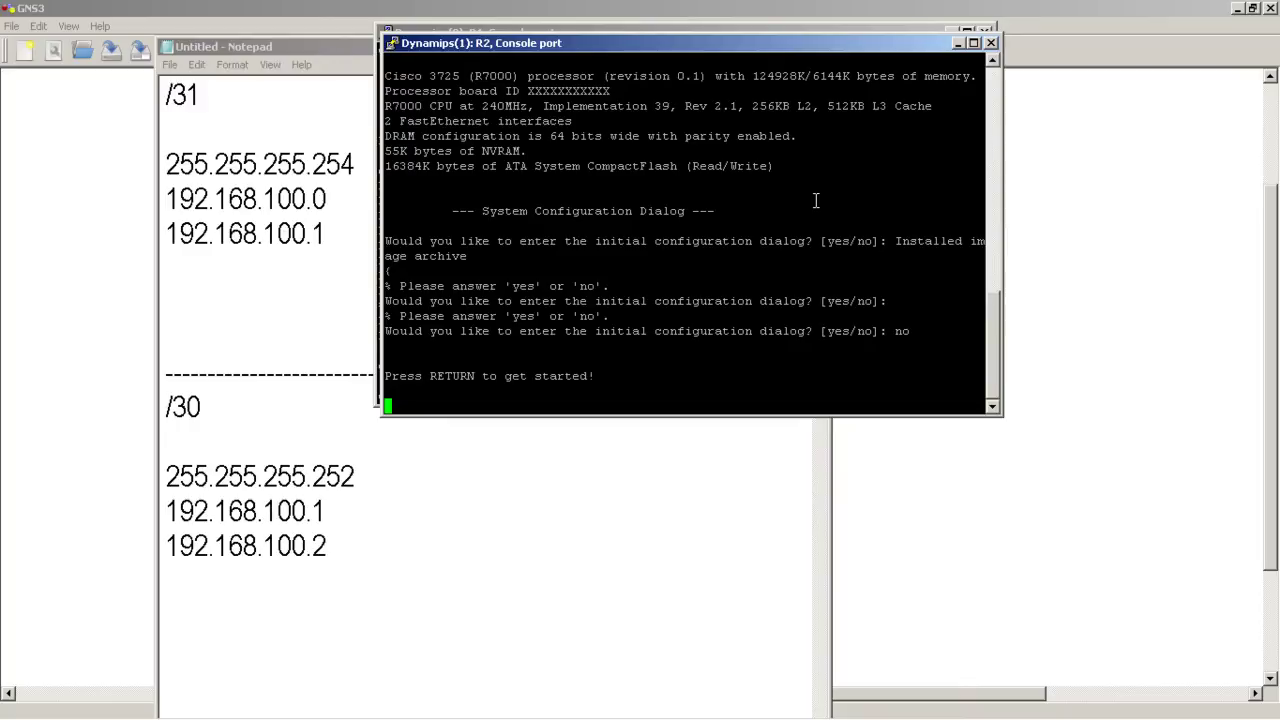
{"action": "key", "text": "Return"}
{"action": "key", "text": "Return"}
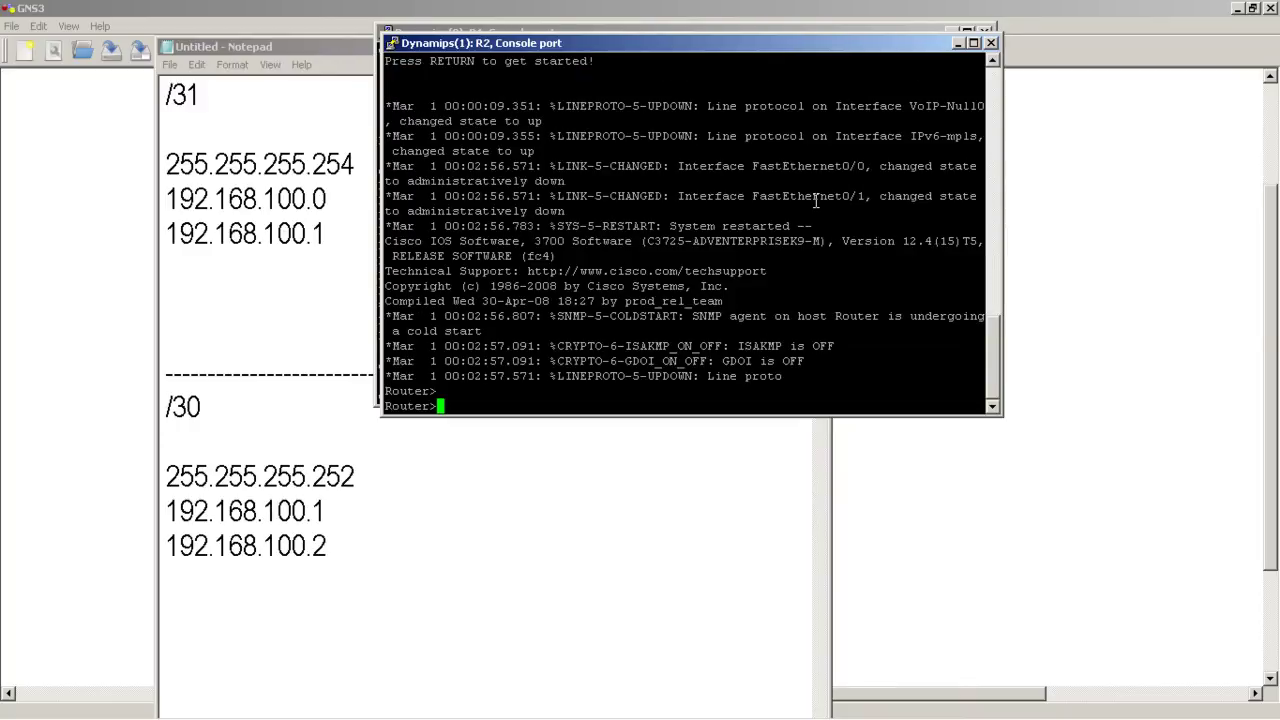
{"action": "type", "text": "enable"}
{"action": "key", "text": "Return"}
{"action": "type", "text": "conf t"}
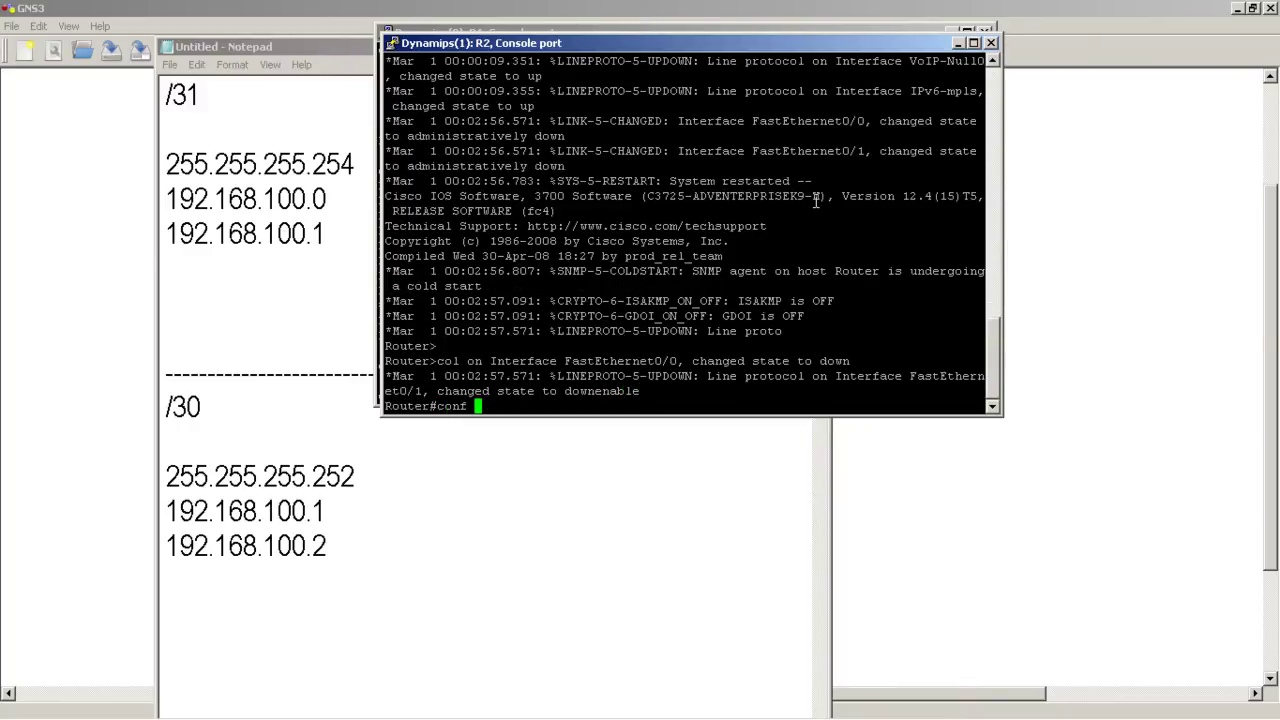
{"action": "key", "text": "Return"}
{"action": "type", "text": "hostname R2"}
{"action": "key", "text": "Return"}
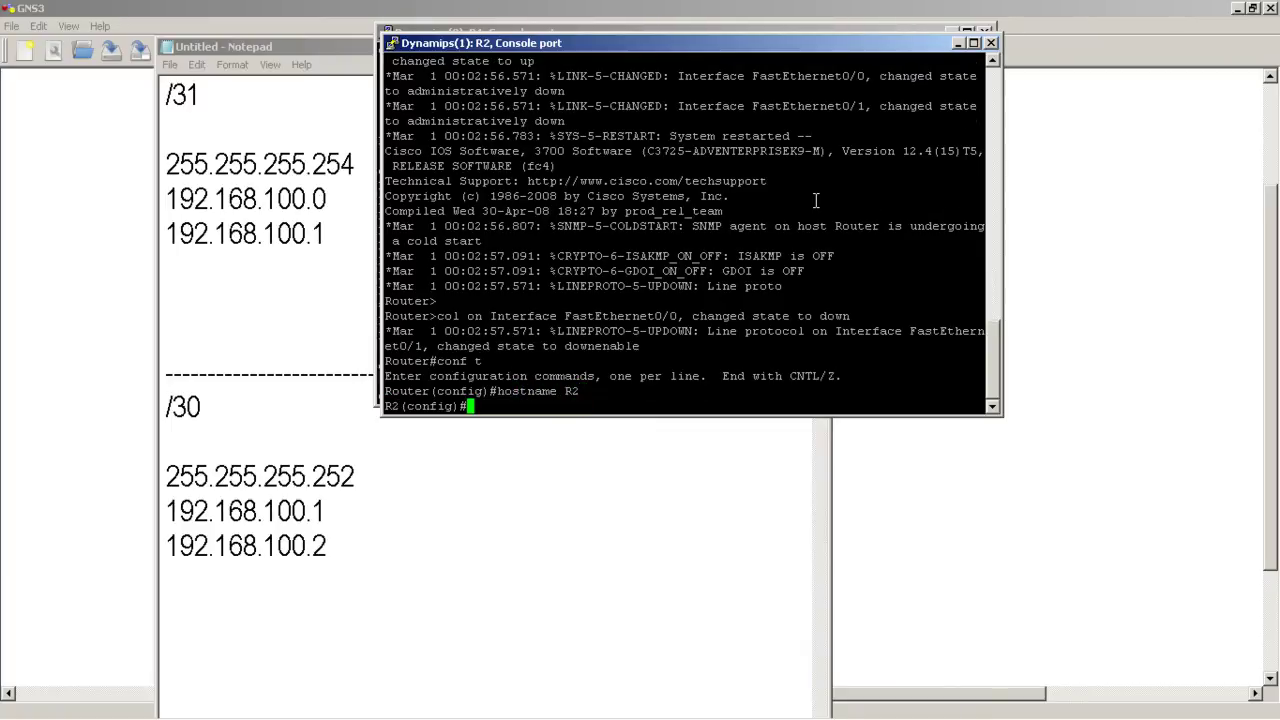
- Give R2's FastEthernet0/0 address 192.168.100.1 255.255.255.254 and enable it with no shut
{"action": "type", "text": "int fast 0/0"}
{"action": "key", "text": "Return"}
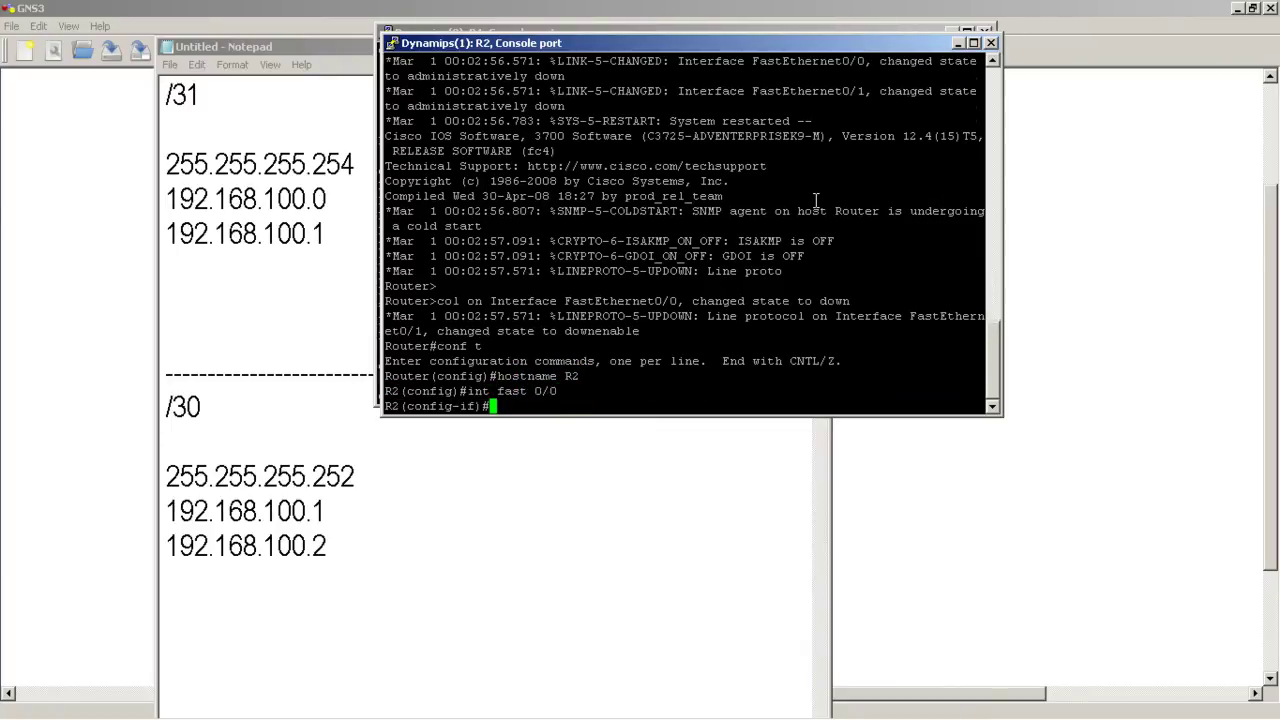
{"action": "type", "text": "ip add"}
{"action": "key", "text": "Tab"}
{"action": "type", "text": "192.1"}
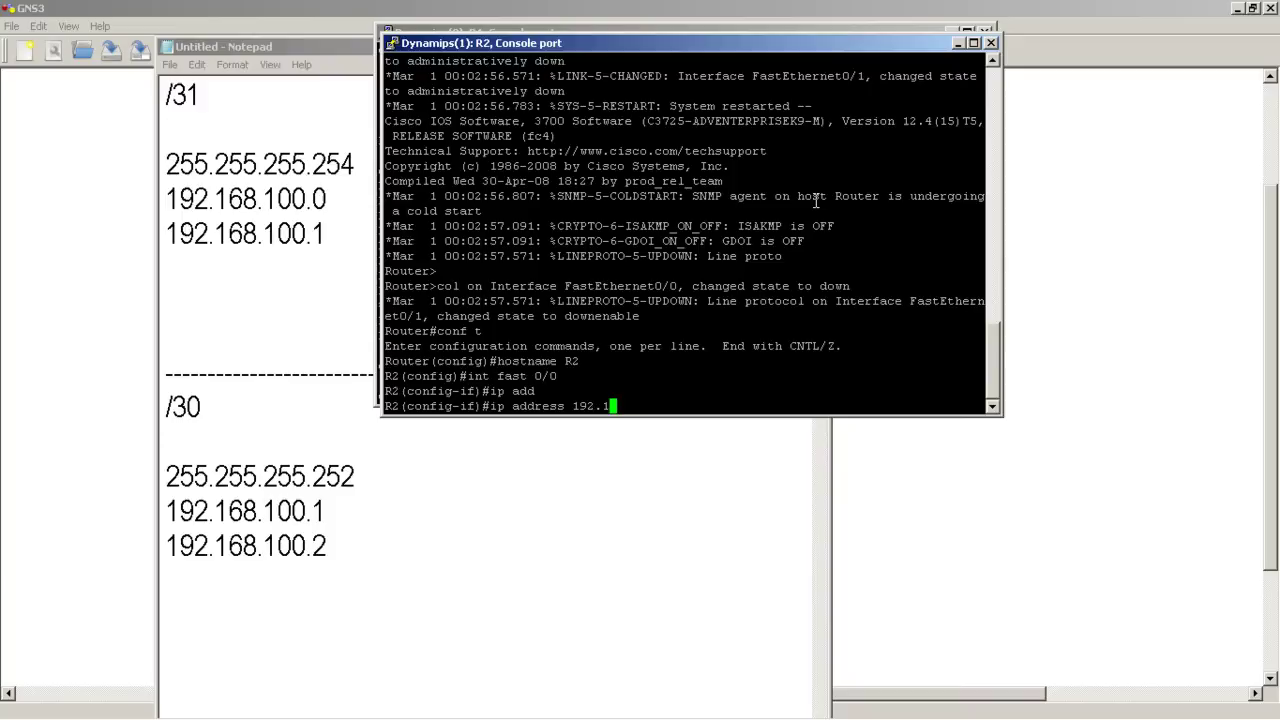
{"action": "type", "text": "68.100.1 255.255.255"}
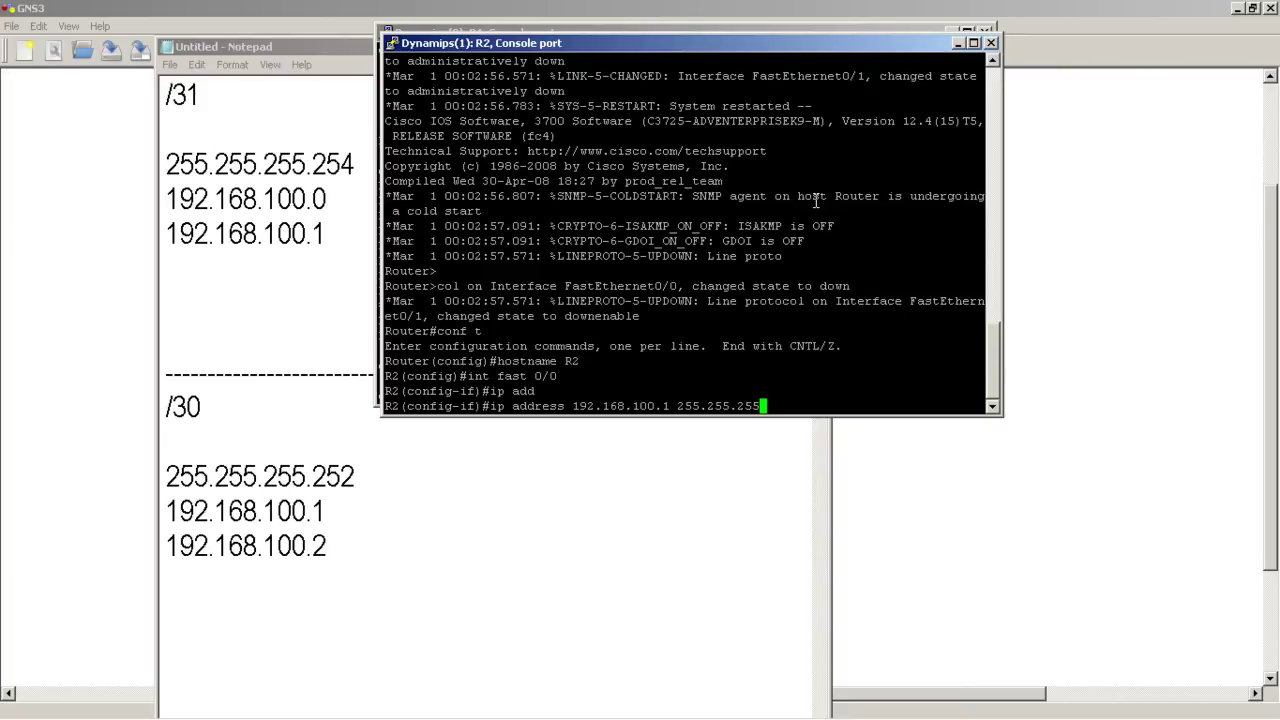
{"action": "type", "text": ".252"}
{"action": "key", "text": "BackSpace"}
{"action": "type", "text": "4"}
{"action": "key", "text": "Return"}
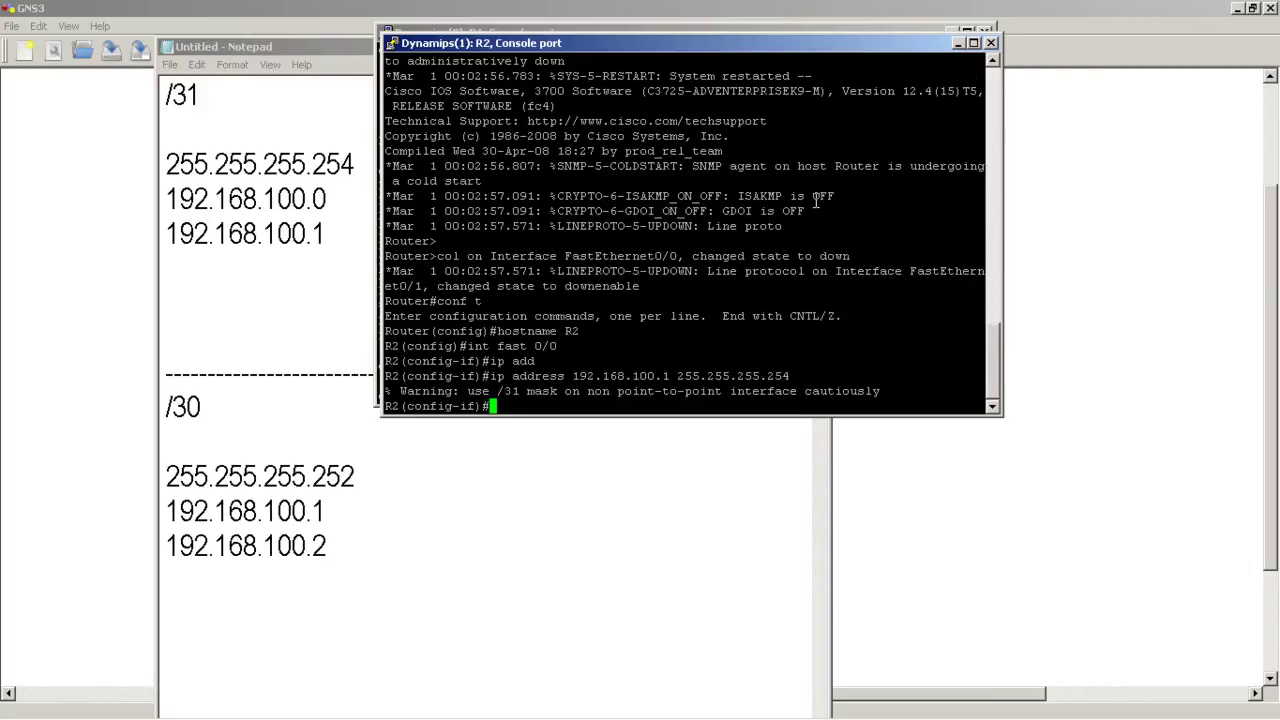
{"action": "type", "text": "no shut"}
{"action": "key", "text": "Return"}
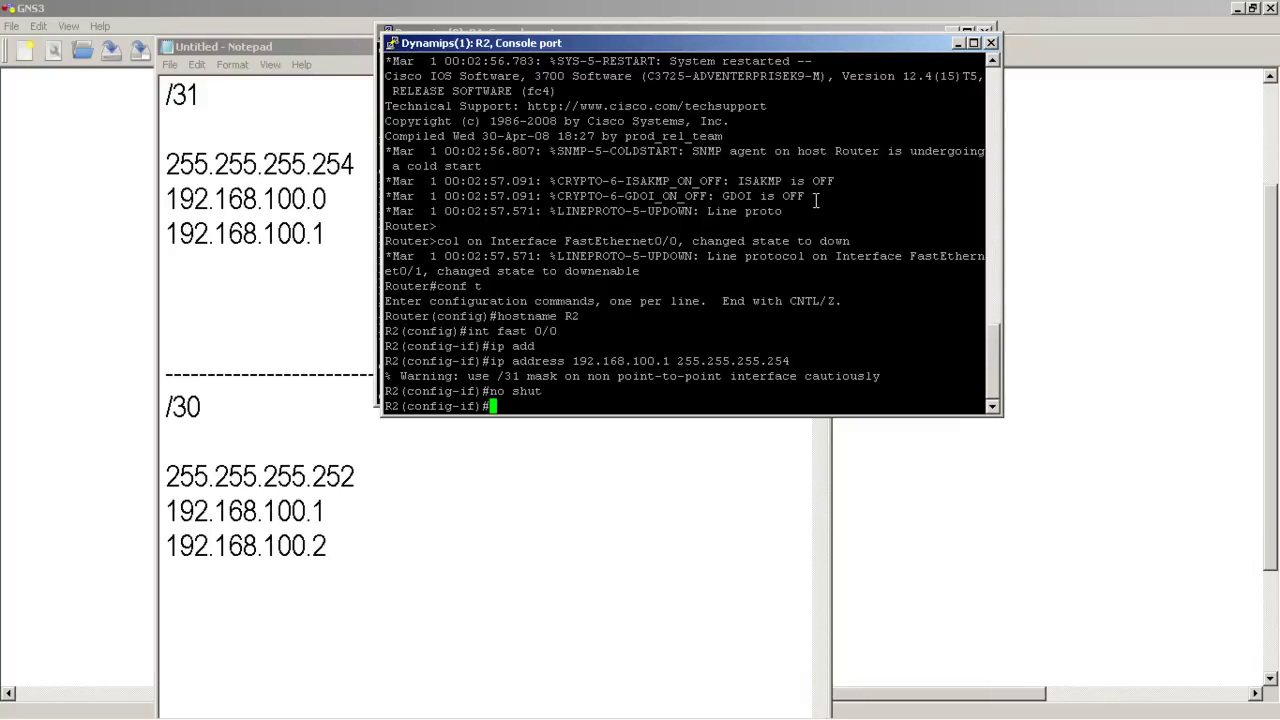
{"action": "key", "text": "Return"}
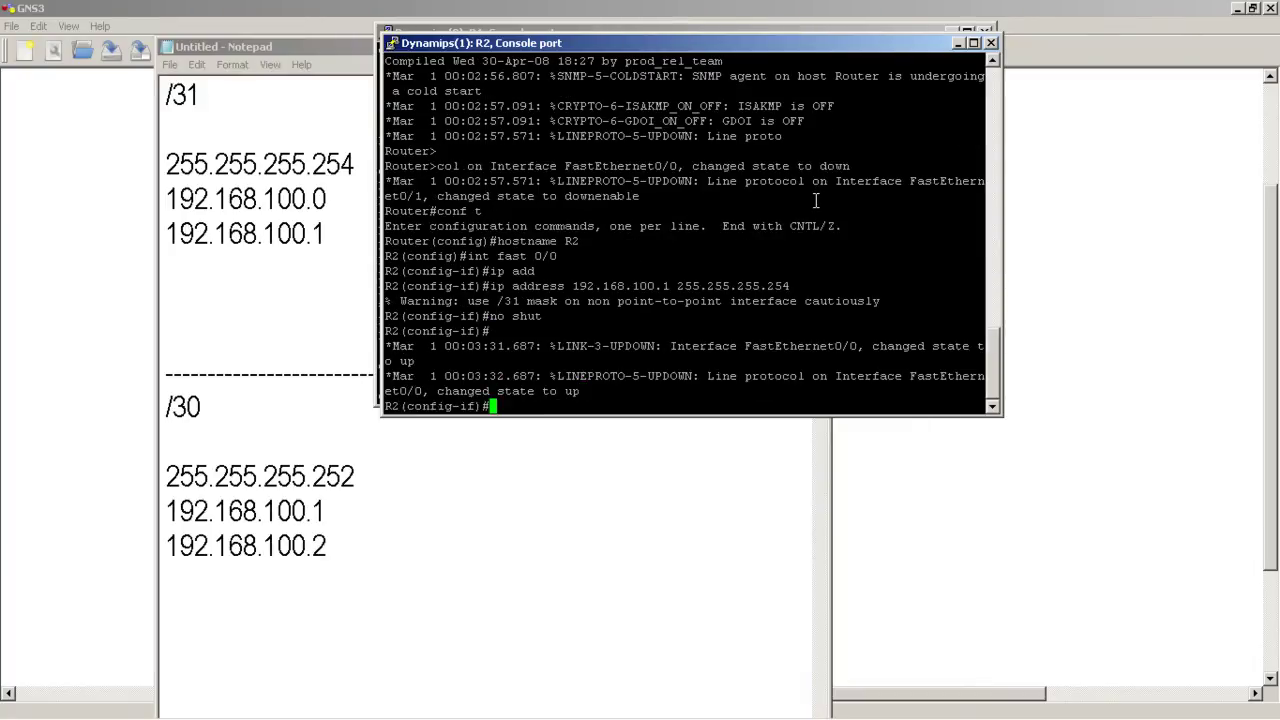
- Exit to the R2# prompt and ping 192.168.100.0, getting 80 percent (4/5) success
{"action": "type", "text": "exit"}
{"action": "key", "text": "Return"}
{"action": "type", "text": "exit"}
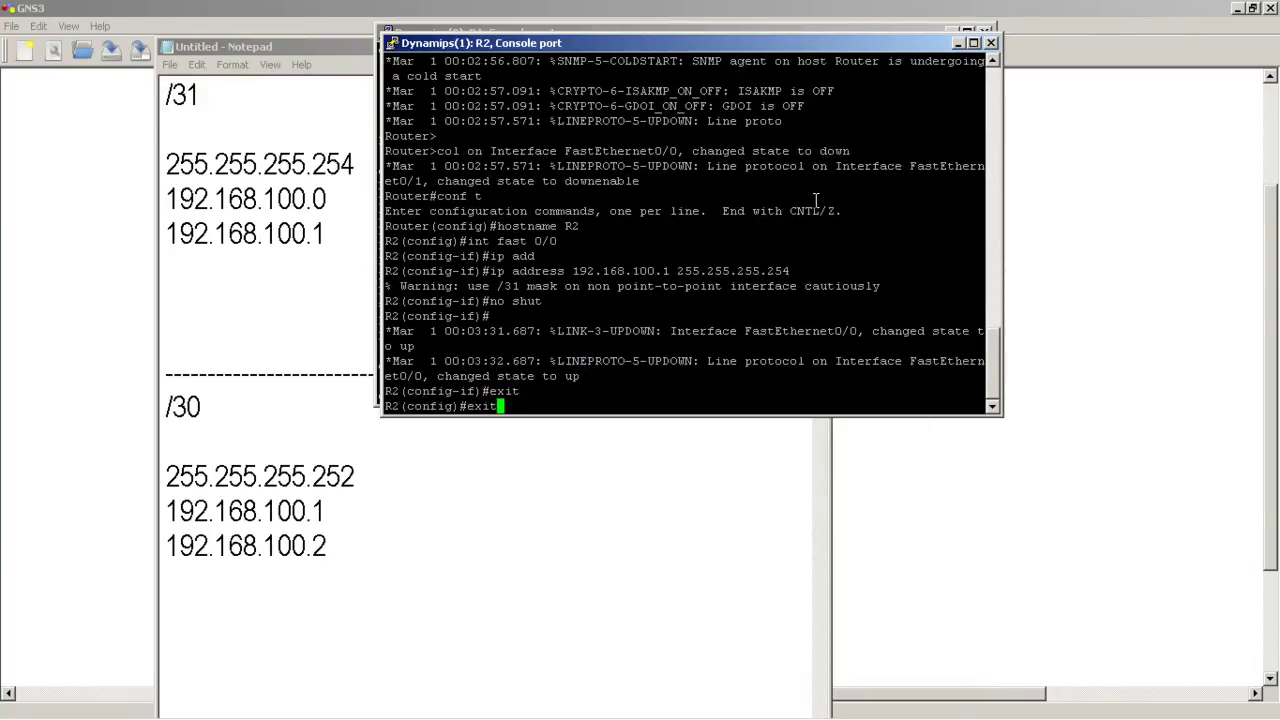
{"action": "key", "text": "Return"}
{"action": "type", "text": "ping"}
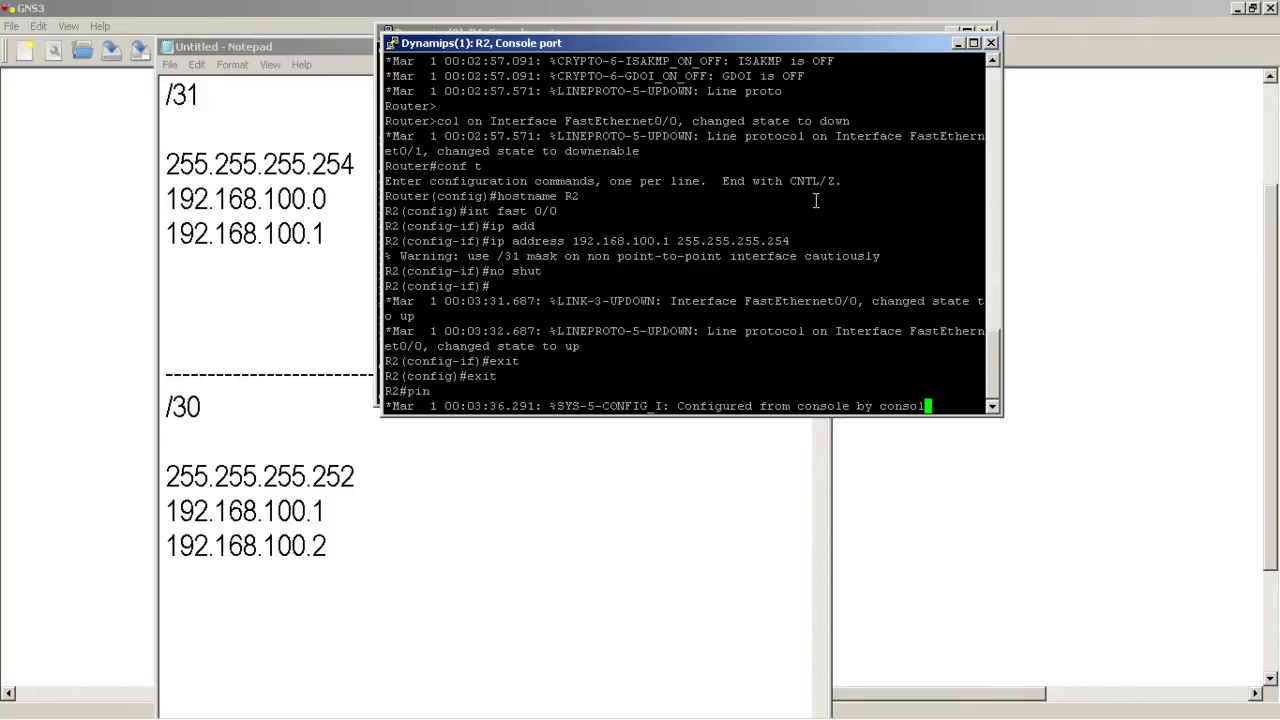
{"action": "key", "text": "Return"}
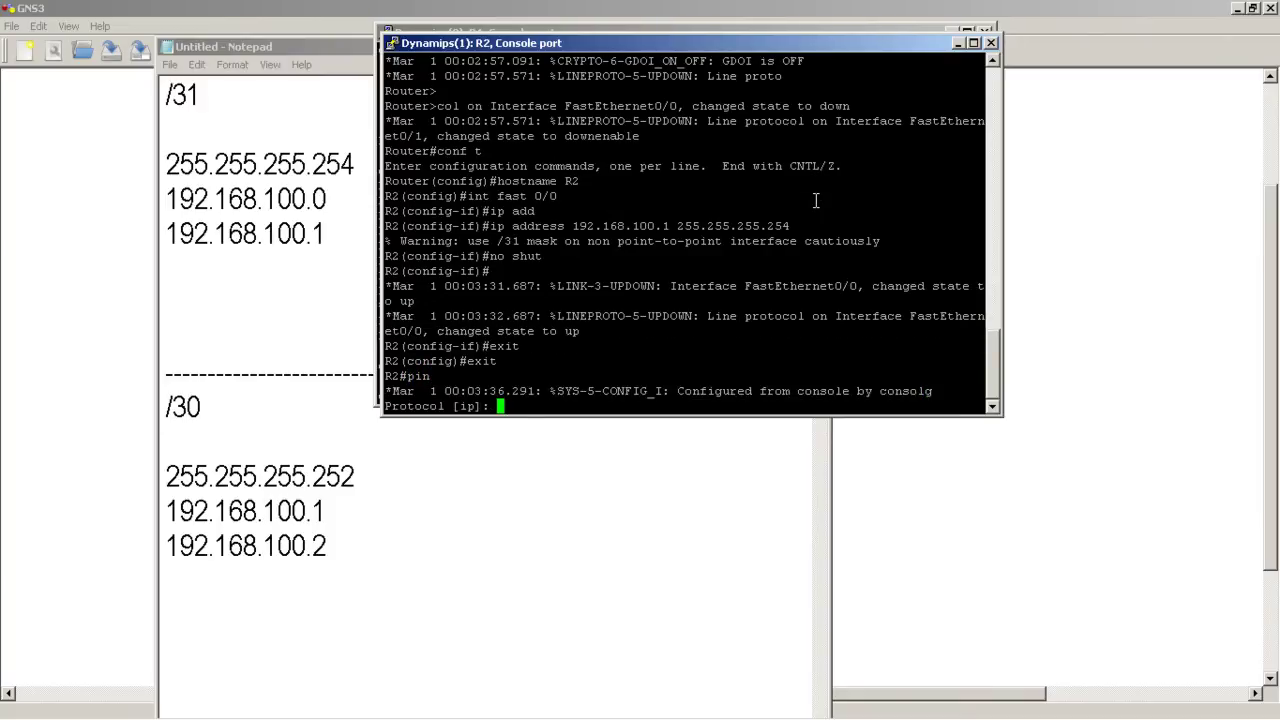
{"action": "type", "text": "192"}
{"action": "key", "text": "Return"}
{"action": "key", "text": "Return"}
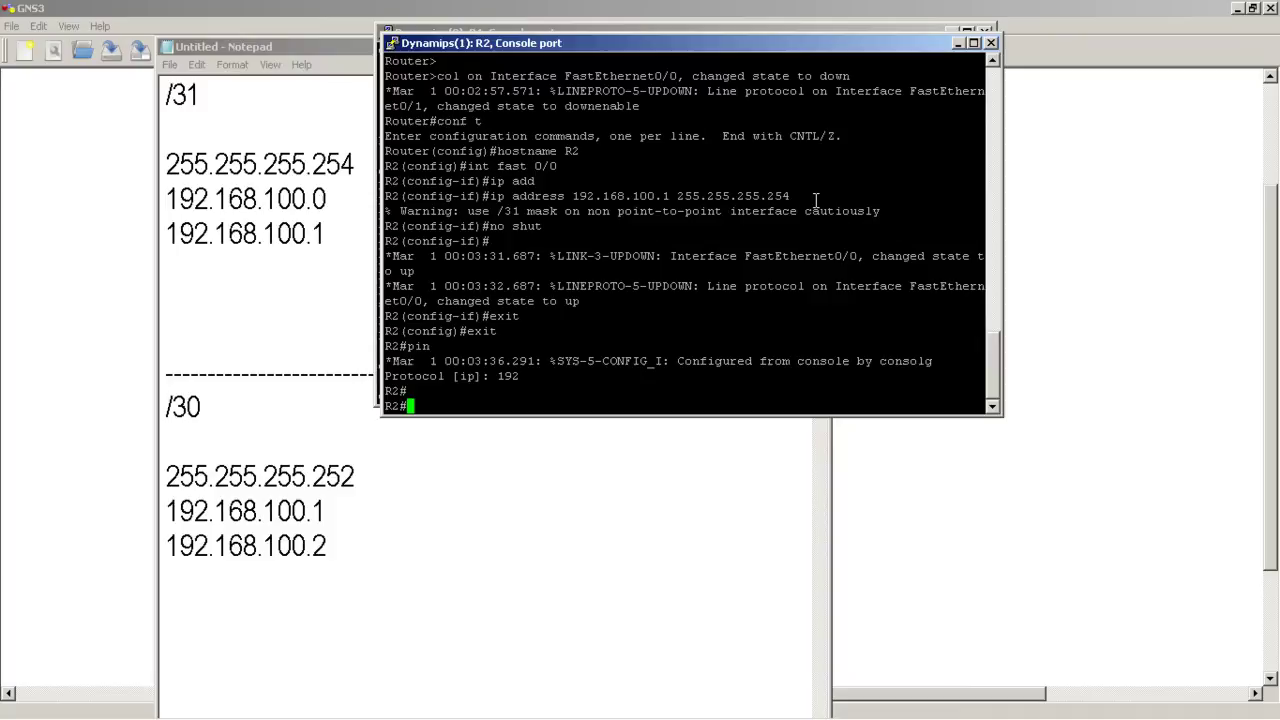
{"action": "type", "text": "ping 192.168.100.0"}
{"action": "key", "text": "Return"}
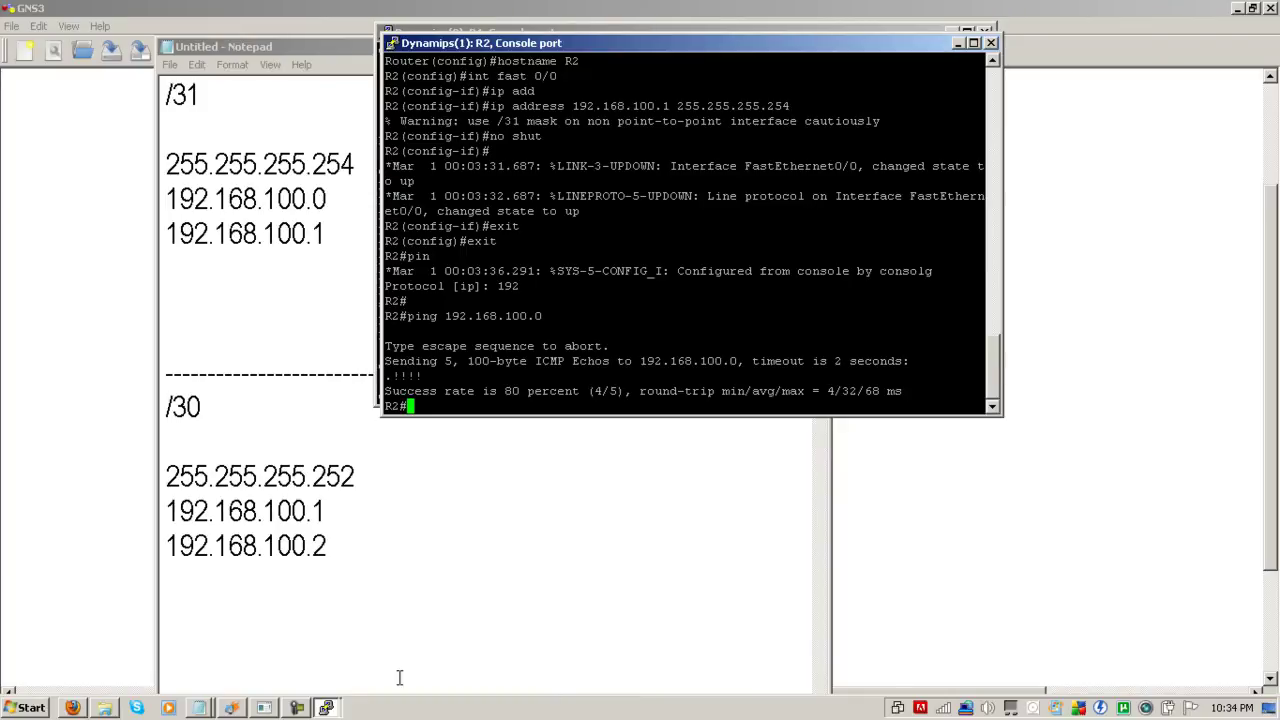
- Switch to R1, exit to privileged mode, and ping 192.168.100.1 with 5/5 success
{"action": "left_click", "coordinate": [327, 708]}
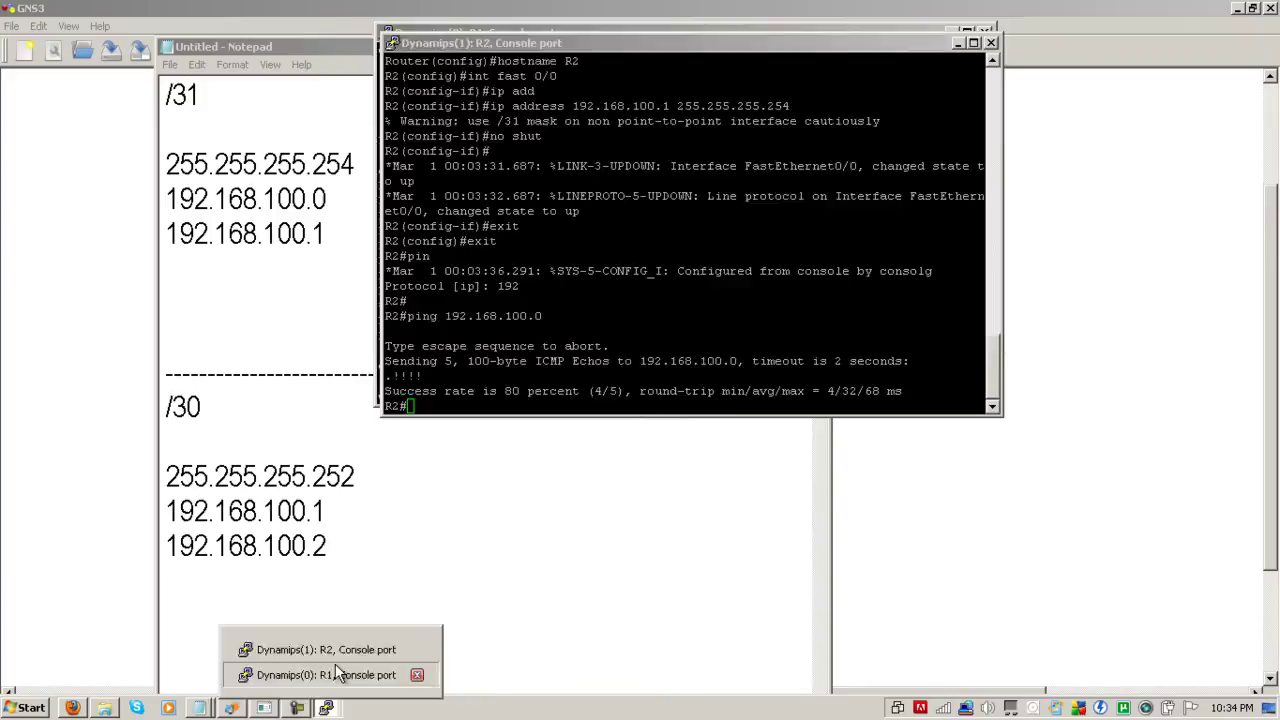
{"action": "left_click", "coordinate": [337, 676]}
{"action": "key", "text": "Return"}
{"action": "type", "text": "exit"}
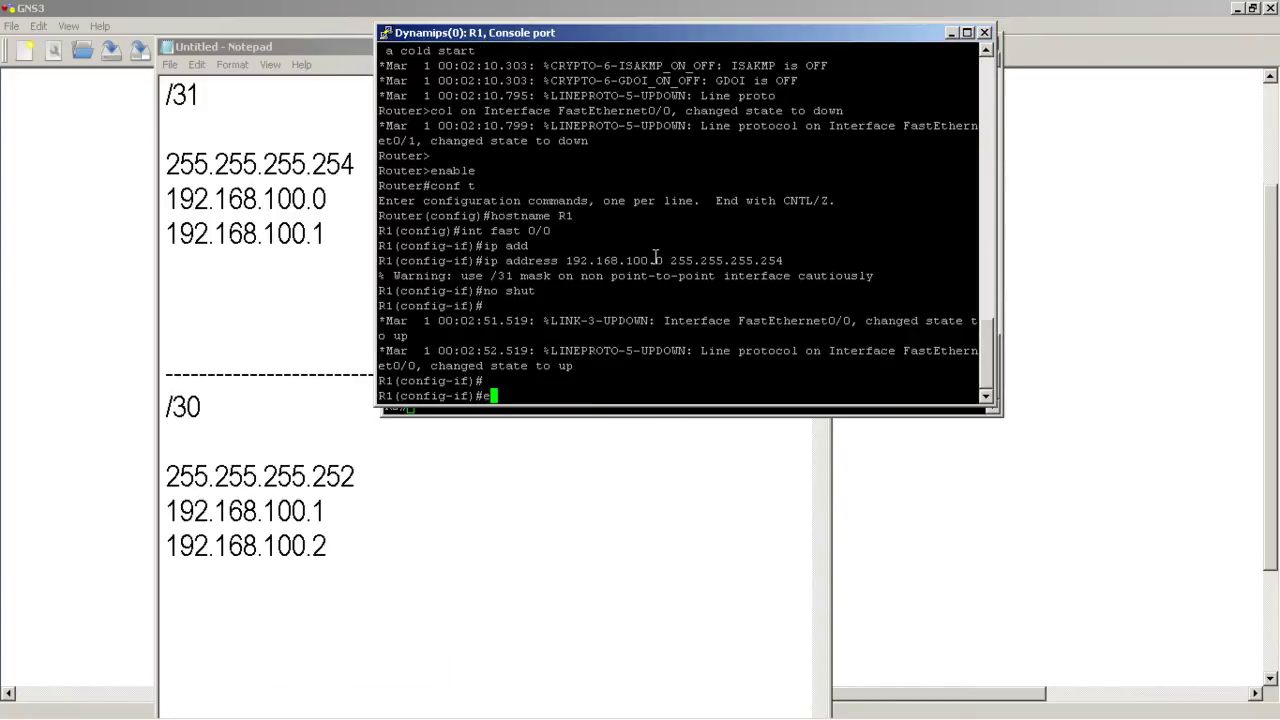
{"action": "key", "text": "Return"}
{"action": "type", "text": "exit"}
{"action": "key", "text": "Return"}
{"action": "type", "text": "ping "}
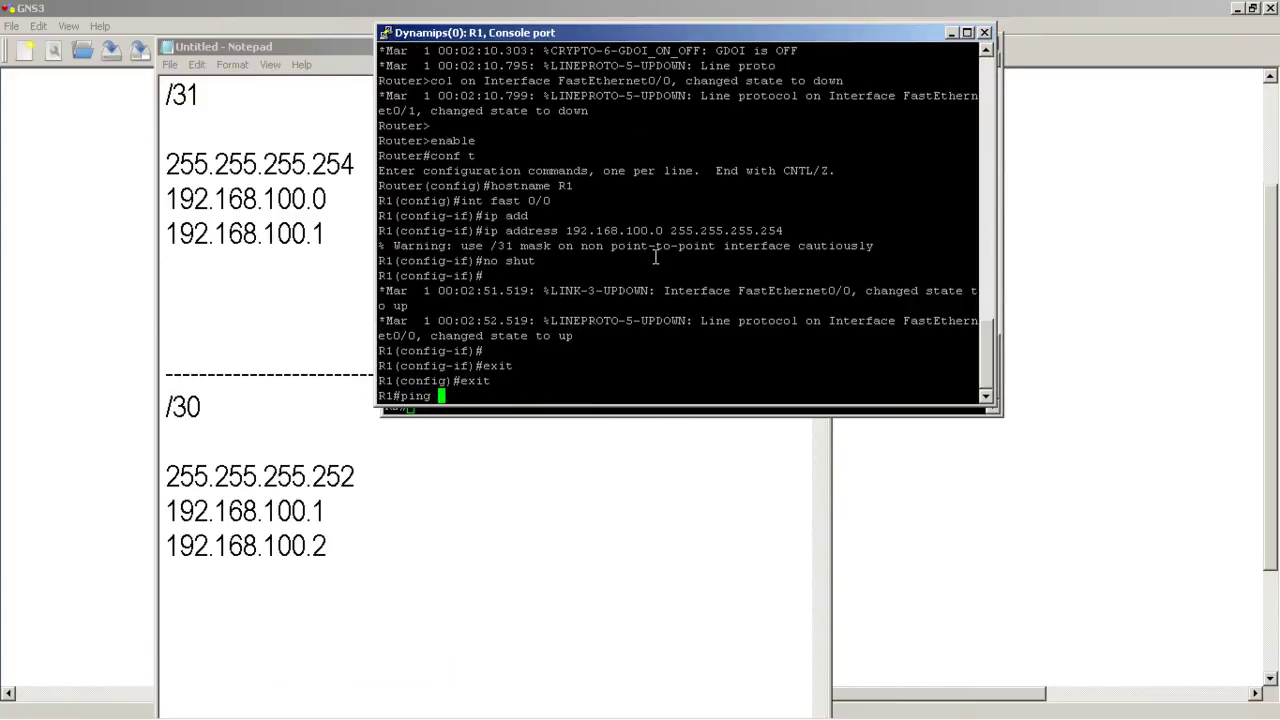
{"action": "type", "text": "192.168.100.1"}
{"action": "key", "text": "Return"}
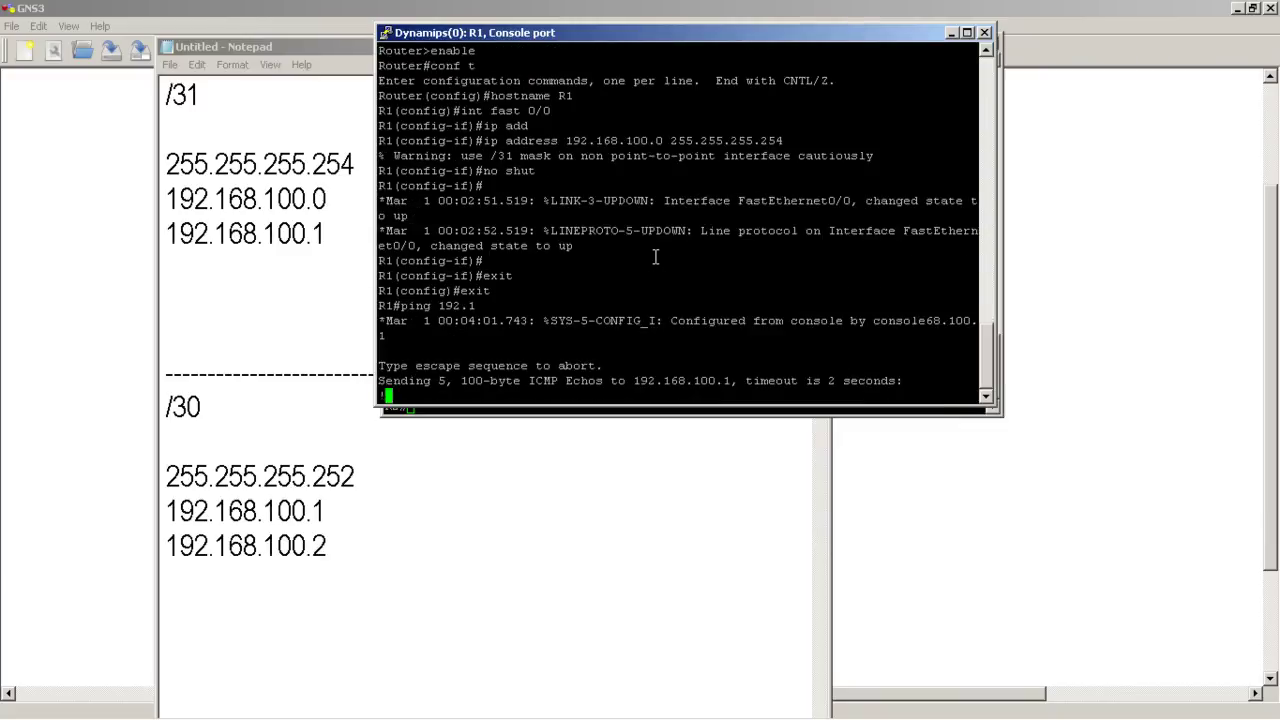
- Run show ip int br on R1, then enter conf t
{"action": "type", "text": "show ip "}
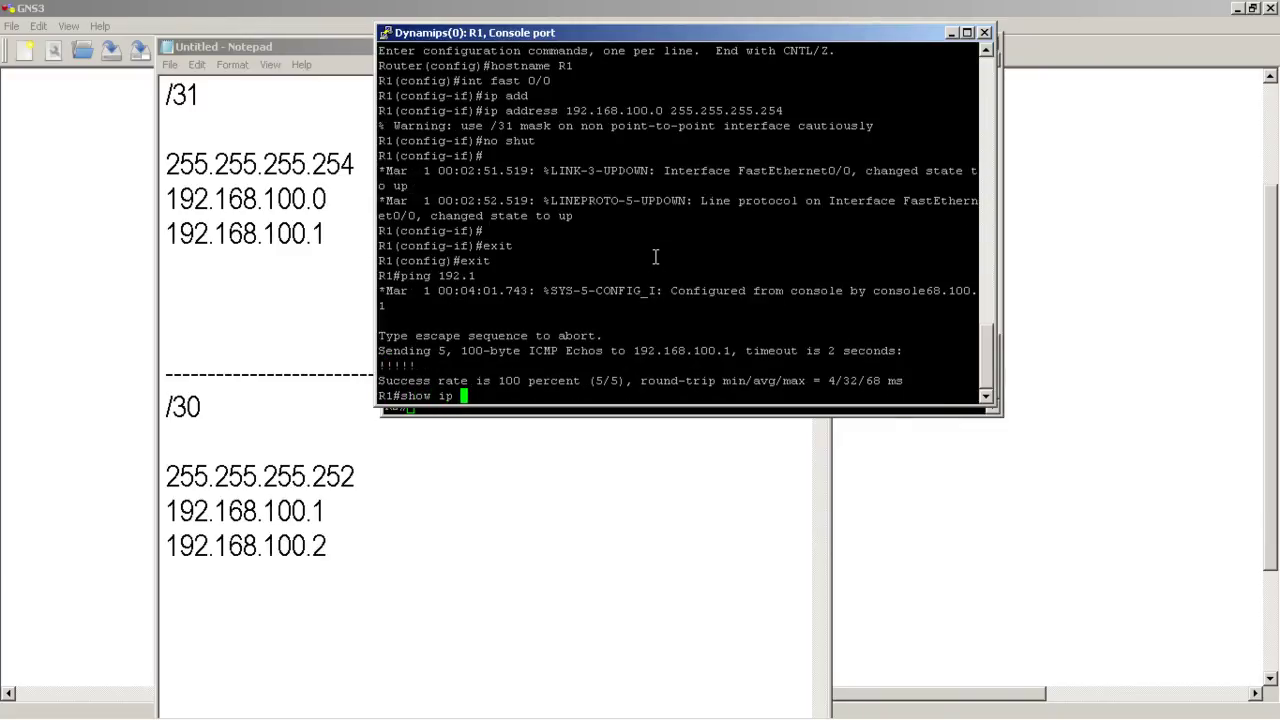
{"action": "type", "text": "int br"}
{"action": "key", "text": "Return"}
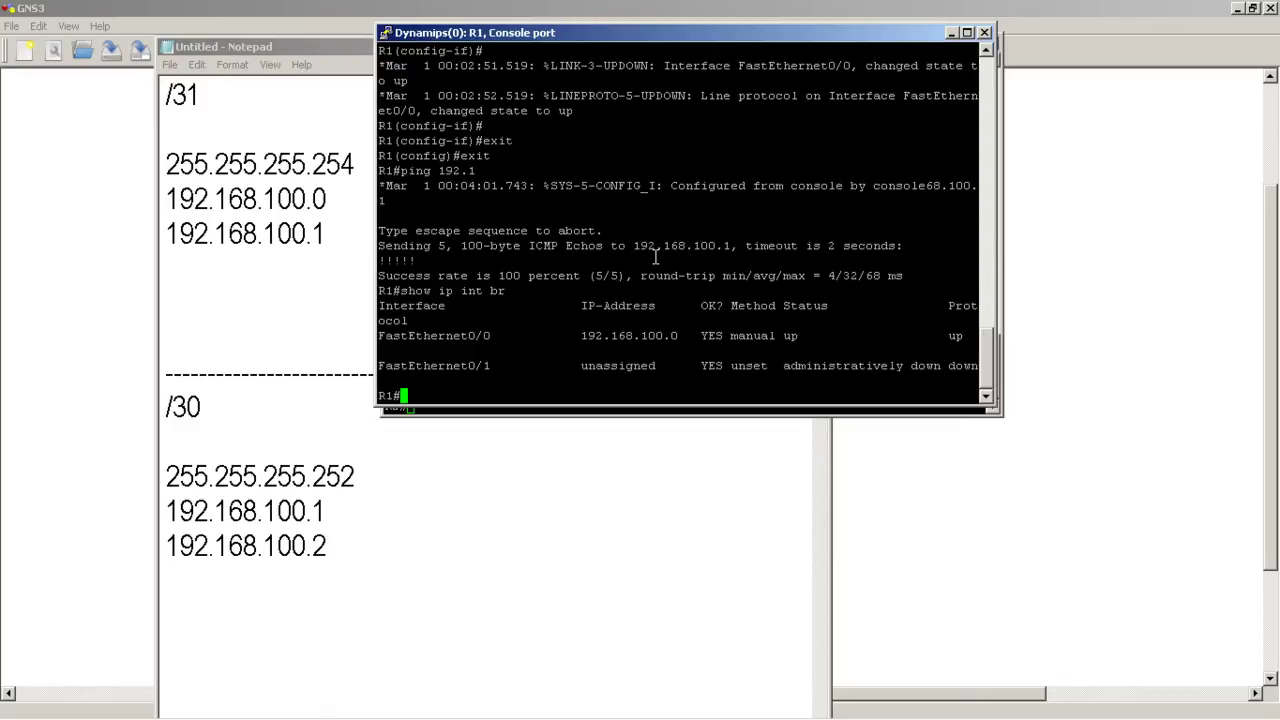
{"action": "type", "text": "conf t"}
{"action": "key", "text": "Return"}
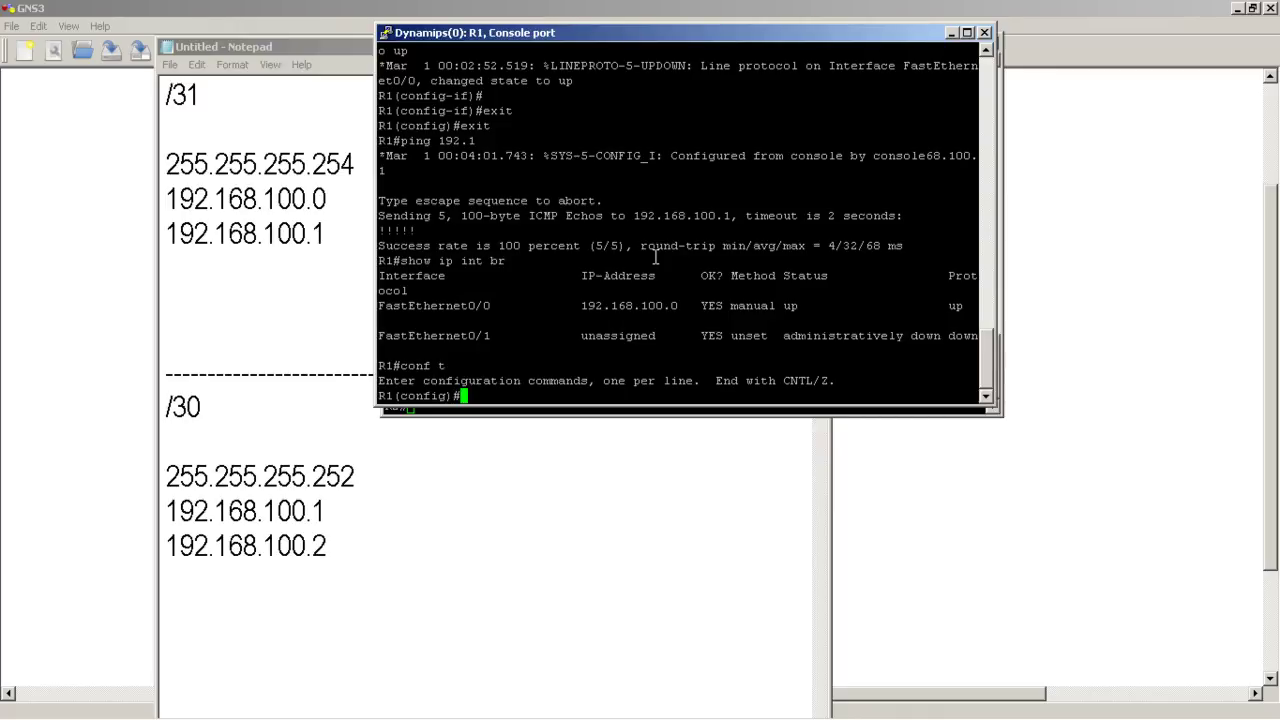
- Enable OSPF process 1 on R1 with network 0.0.0.0 255.255.255.255 in area 0
{"action": "type", "text": "router ospf 1"}
{"action": "key", "text": "Return"}
{"action": "type", "text": "netwo"}
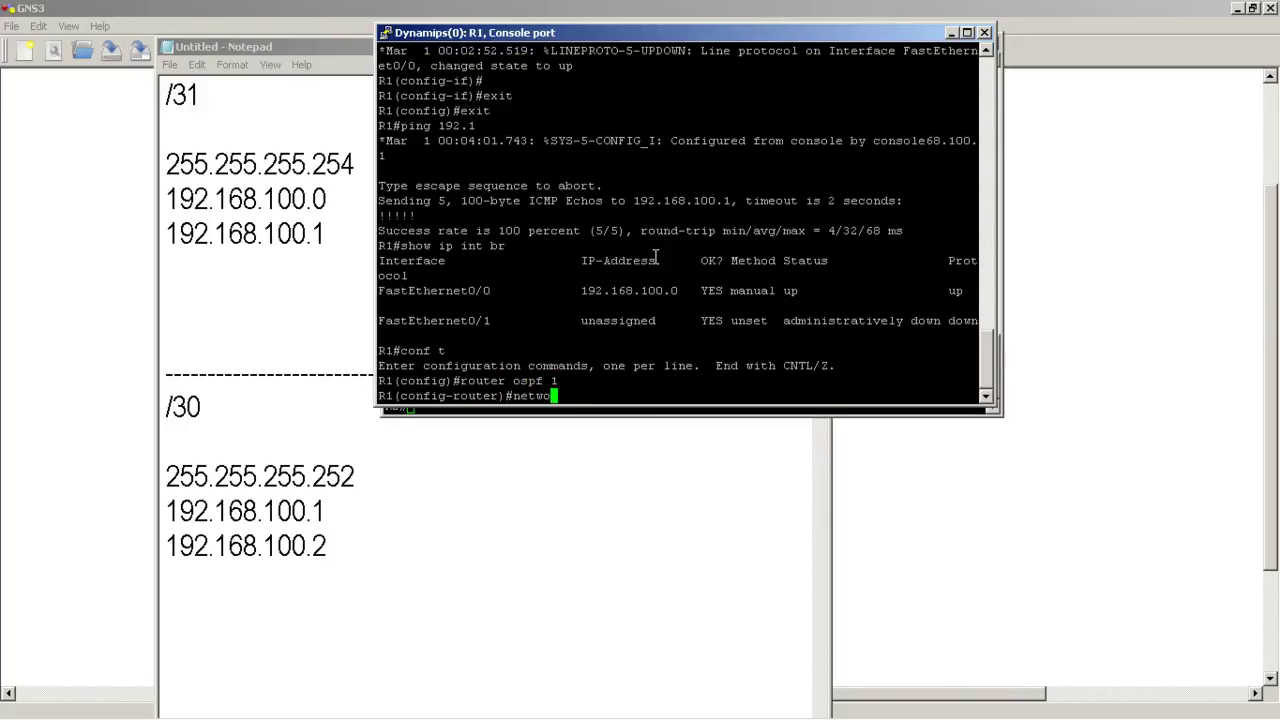
{"action": "type", "text": "rk 0.0.0.0 255.255.255.255"}
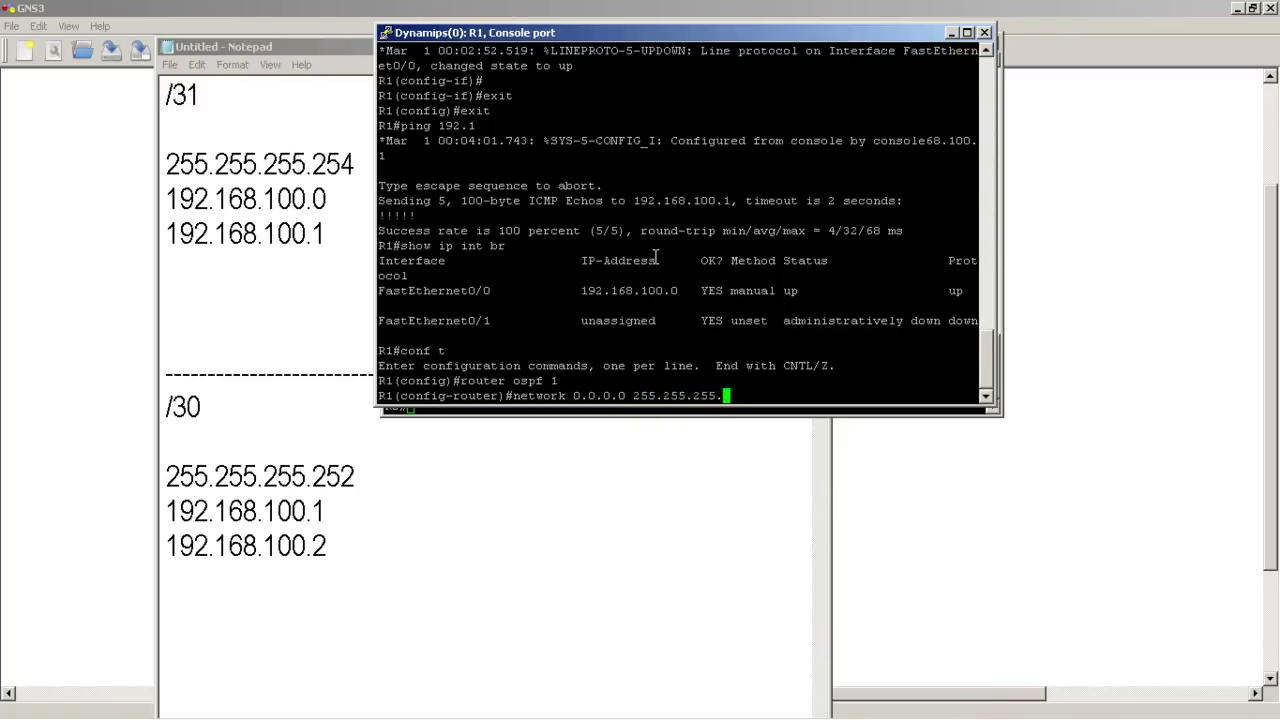
{"action": "type", "text": " area 0"}
{"action": "key", "text": "Return"}
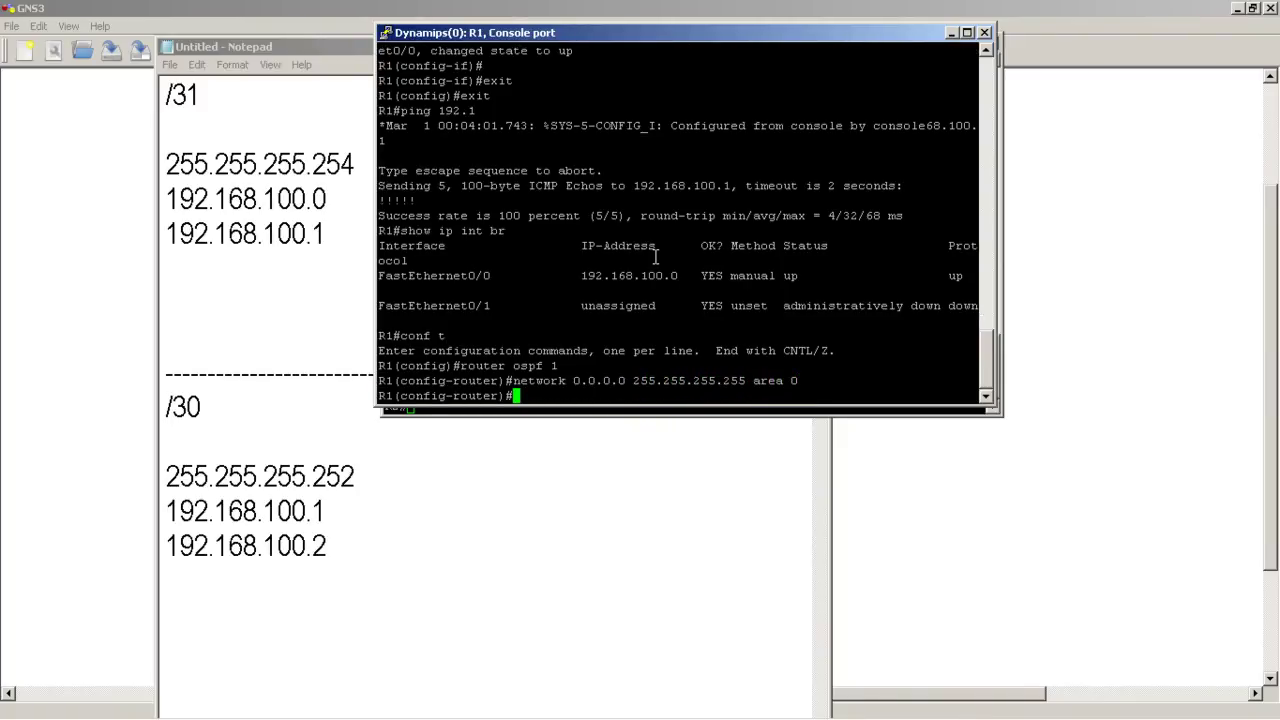
- On R2, start OSPF process 1 and place all networks (0.0.0.0 255.255.255.255) in area 0
{"action": "left_click", "coordinate": [812, 411]}
{"action": "type", "text": "conf t"}
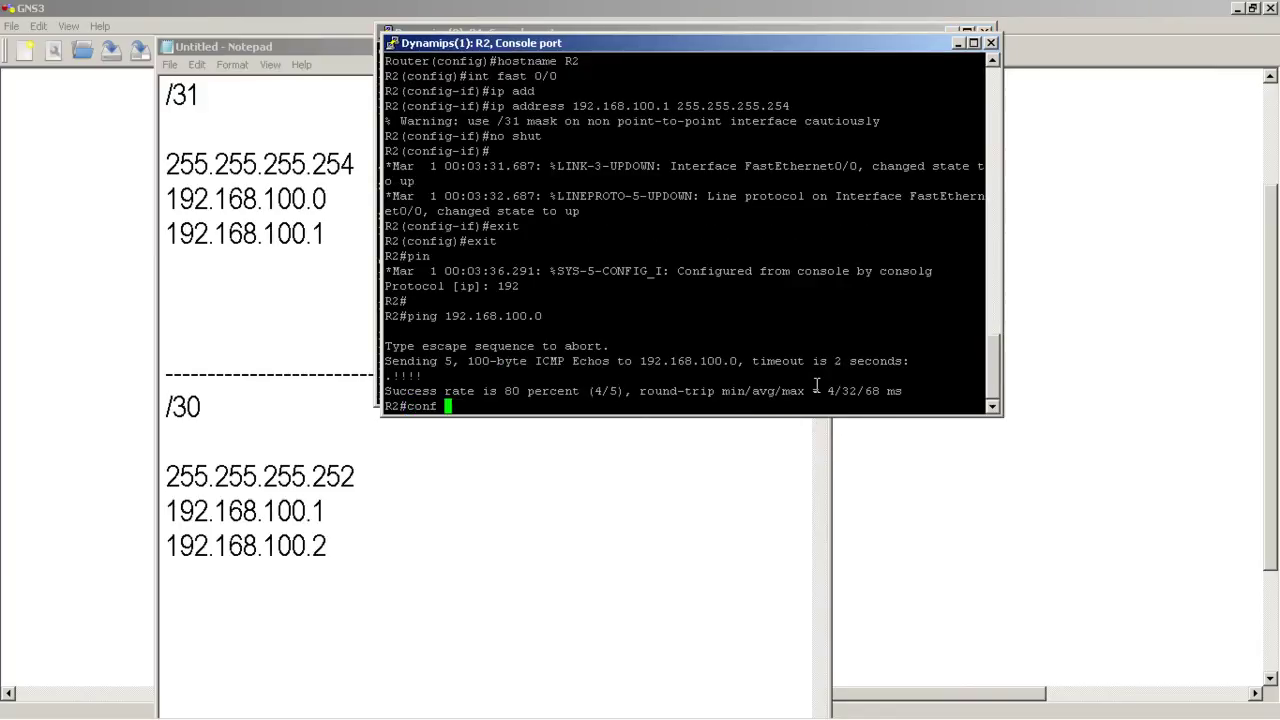
{"action": "key", "text": "Return"}
{"action": "type", "text": "router ospf 1"}
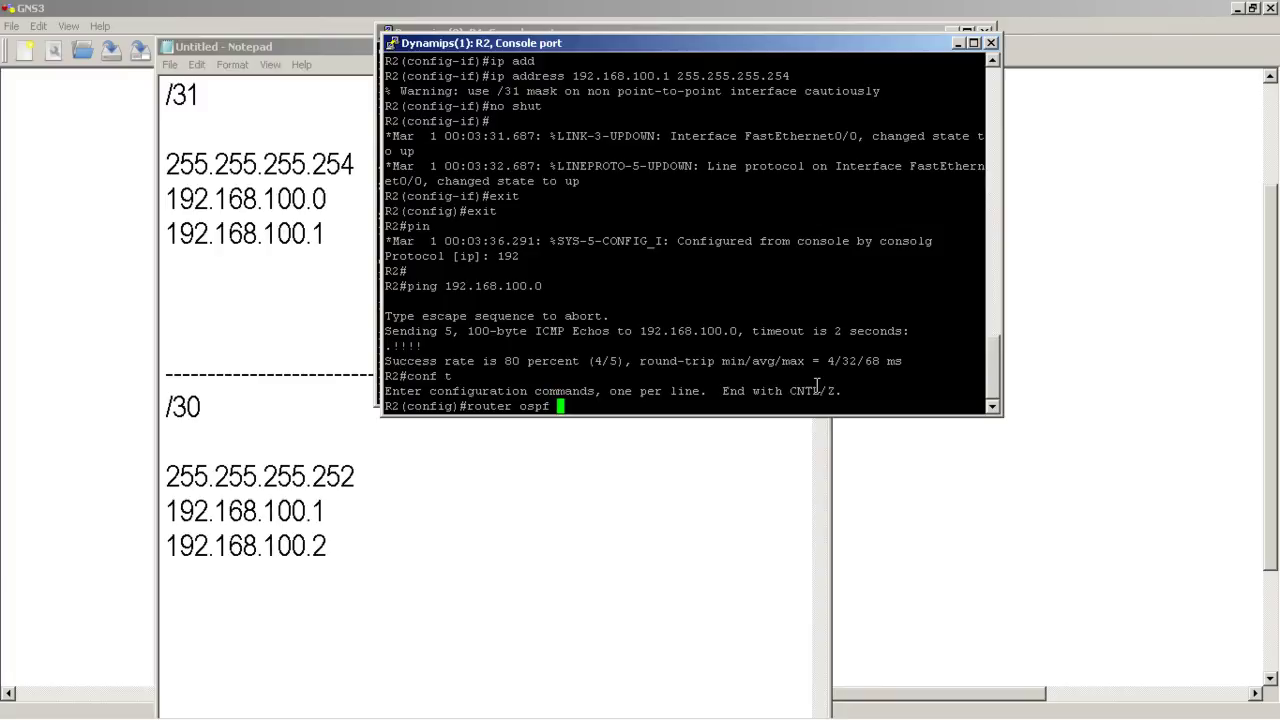
{"action": "key", "text": "Return"}
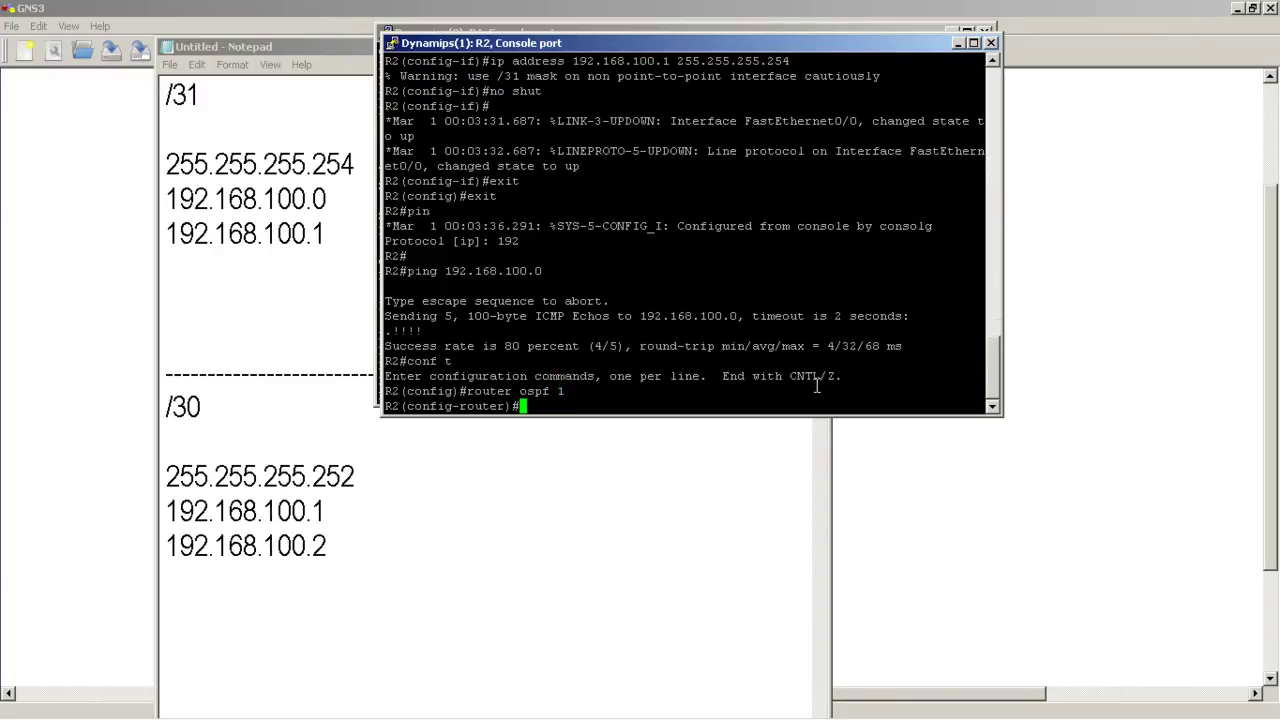
{"action": "type", "text": "network 0.0.0.0 "}
{"action": "type", "text": "255.255.2"}
{"action": "type", "text": "55.255.255 area 0"}
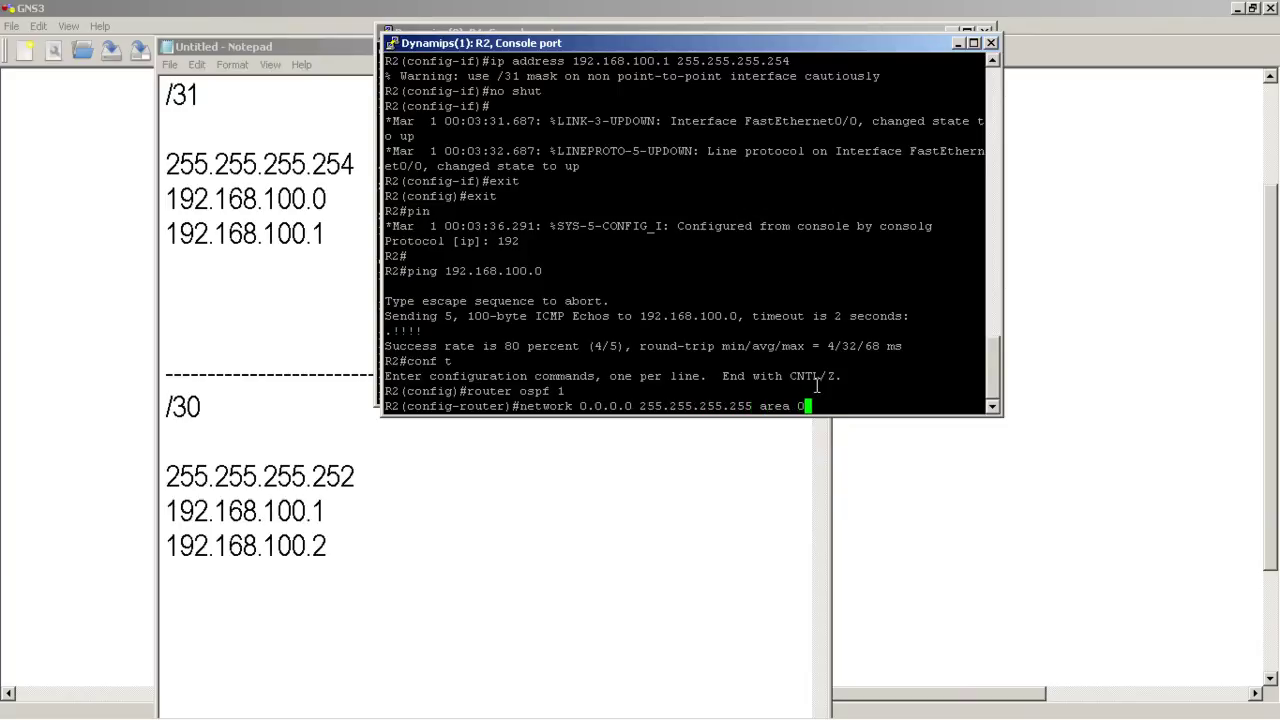
{"action": "key", "text": "Return"}
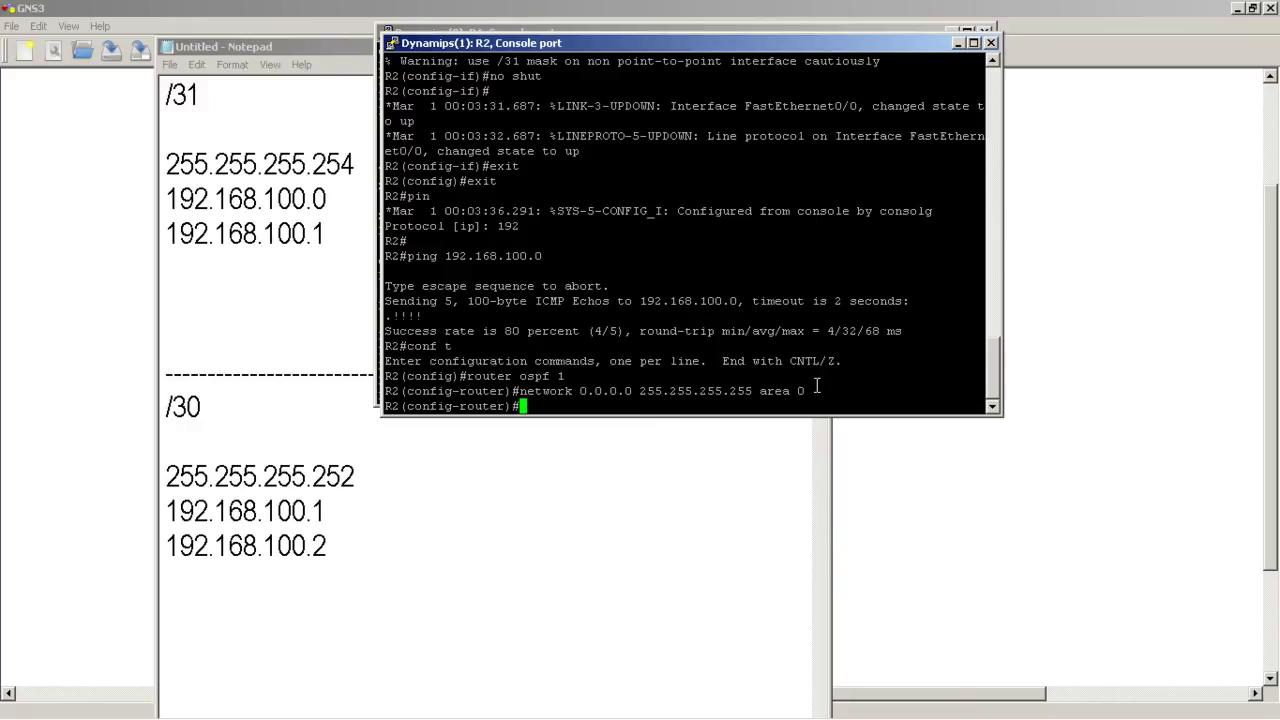
- Create R2's Loopback0 with address 2.2.2.2 255.255.255.255
{"action": "type", "text": "int loopback 0"}
{"action": "key", "text": "Return"}
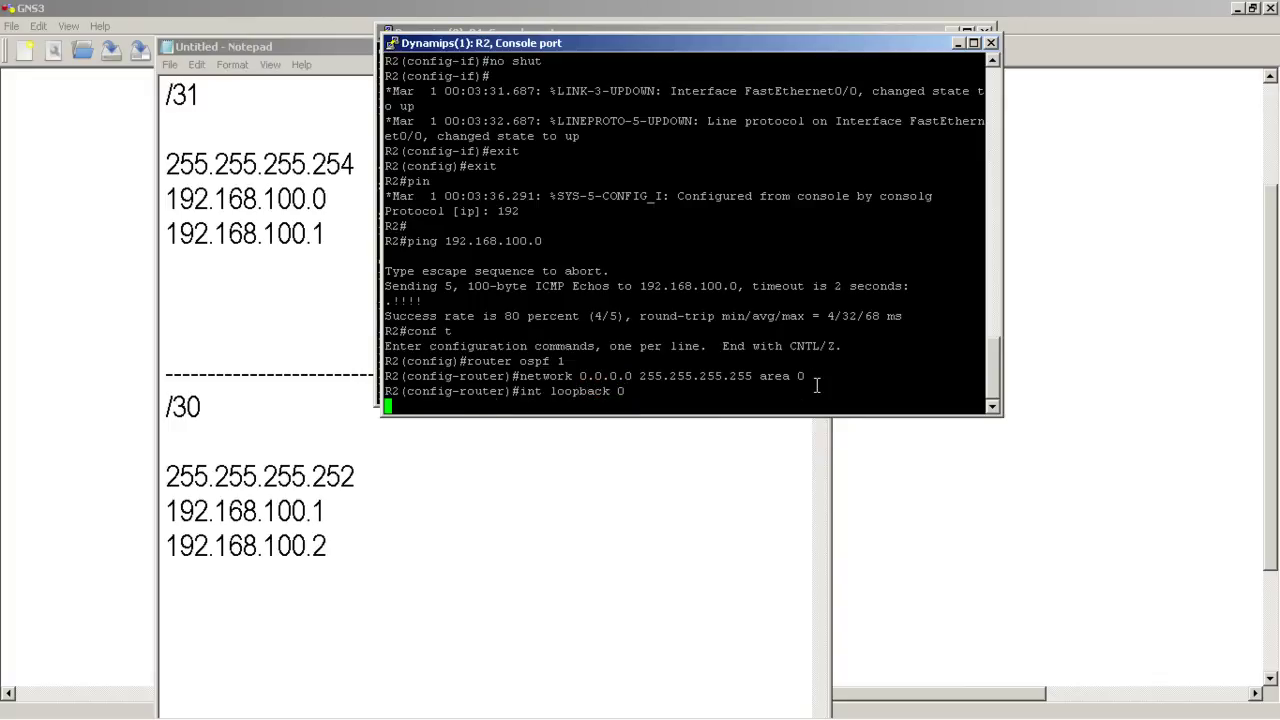
{"action": "type", "text": "ip add"}
{"action": "key", "text": "Tab"}
{"action": "type", "text": "2.2."}
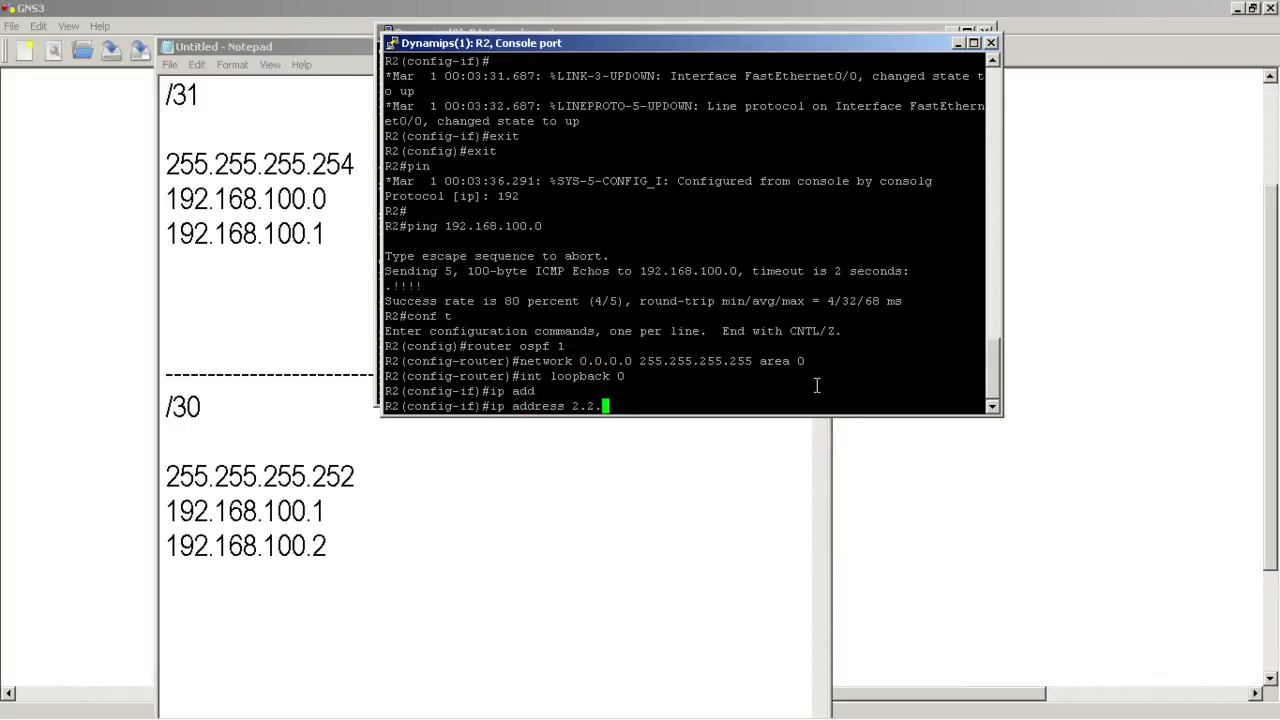
{"action": "type", "text": "2.2 255.255.255"}
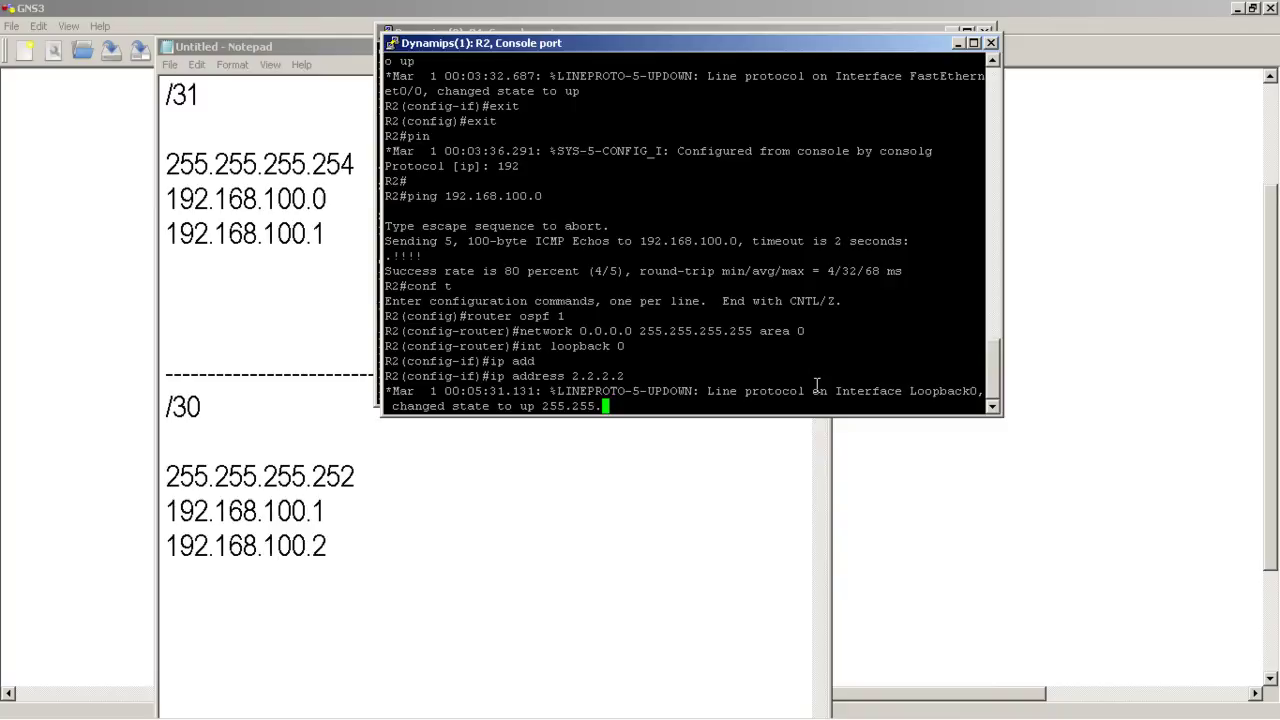
{"action": "type", "text": ".255"}
{"action": "key", "text": "Return"}
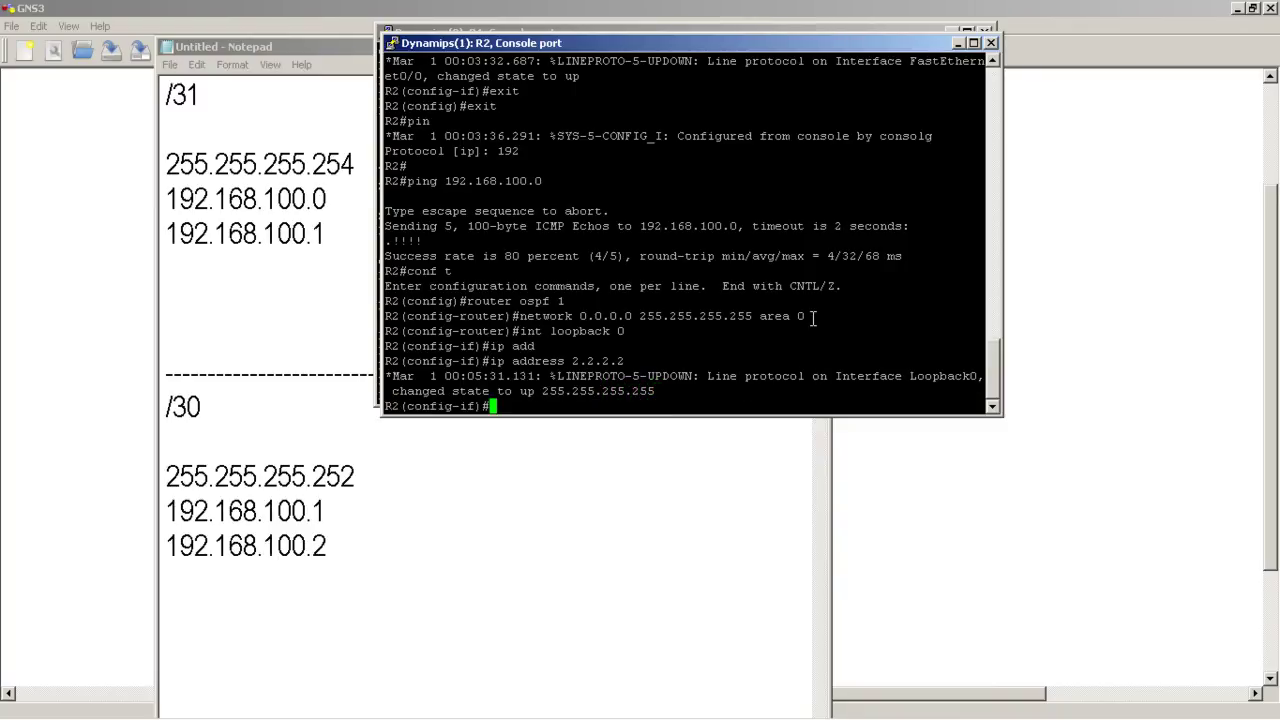
- Create R1's Loopback0 with 1.1.1.1 255.255.255.255 and exit back to R1#
{"action": "left_click", "coordinate": [738, 35]}
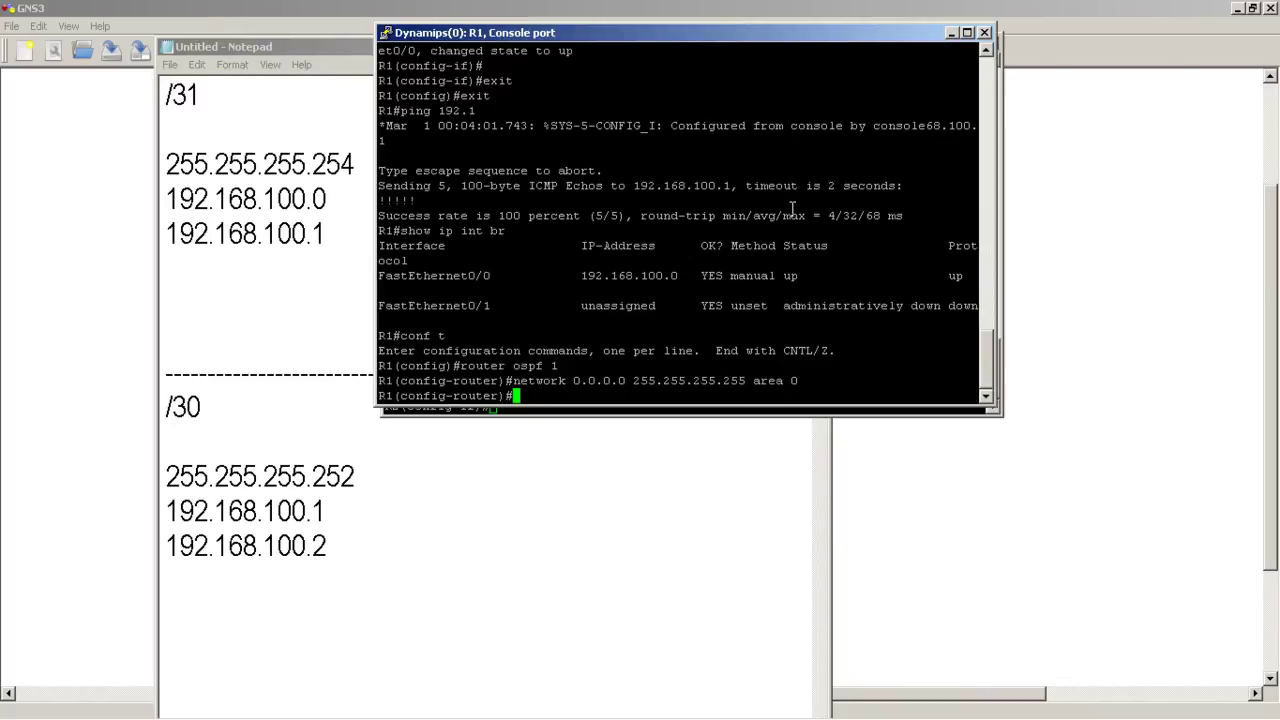
{"action": "type", "text": "int loopback 0"}
{"action": "key", "text": "Return"}
{"action": "type", "text": "ip add"}
{"action": "key", "text": "Tab"}
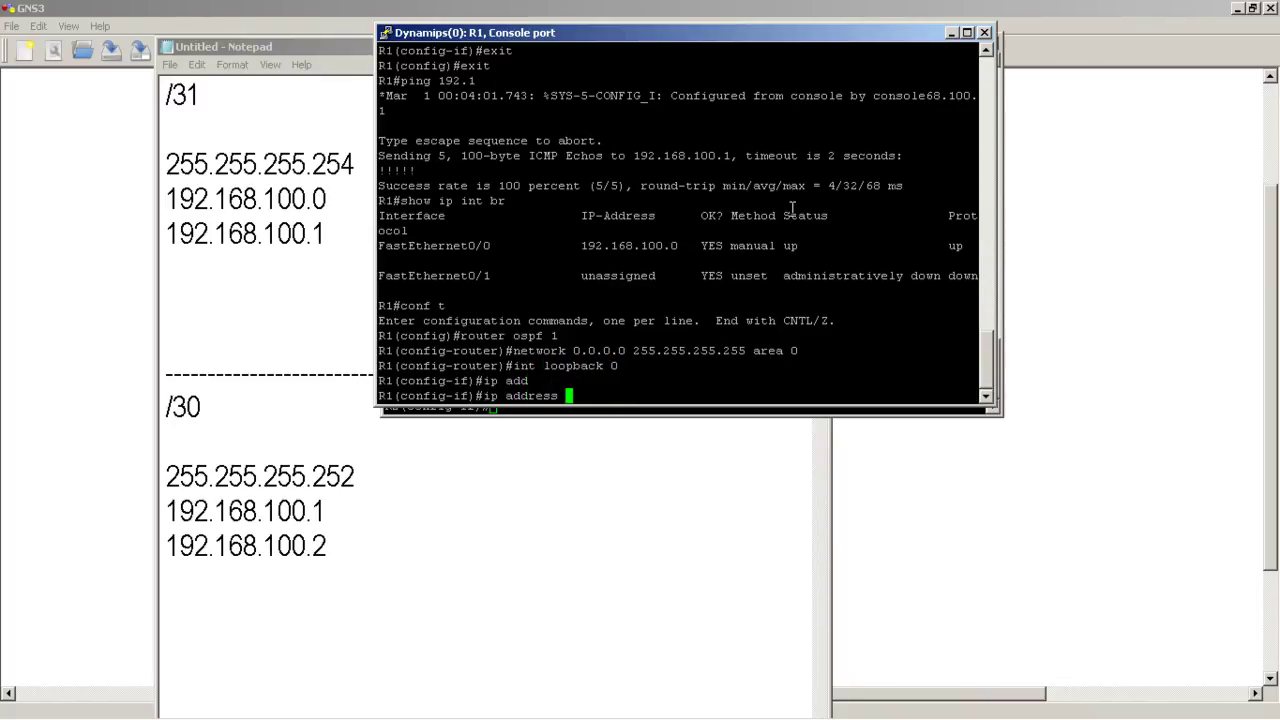
{"action": "type", "text": "1.1.1."}
{"action": "type", "text": "1"}
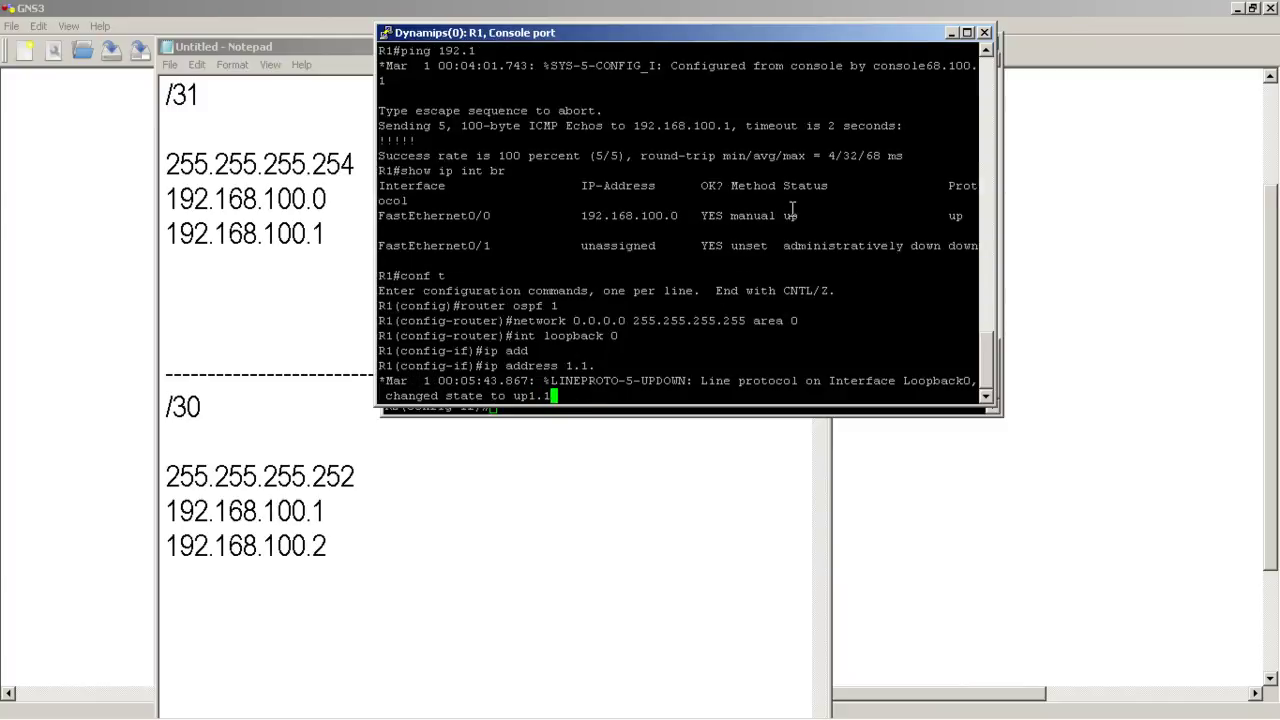
{"action": "type", "text": " 255."}
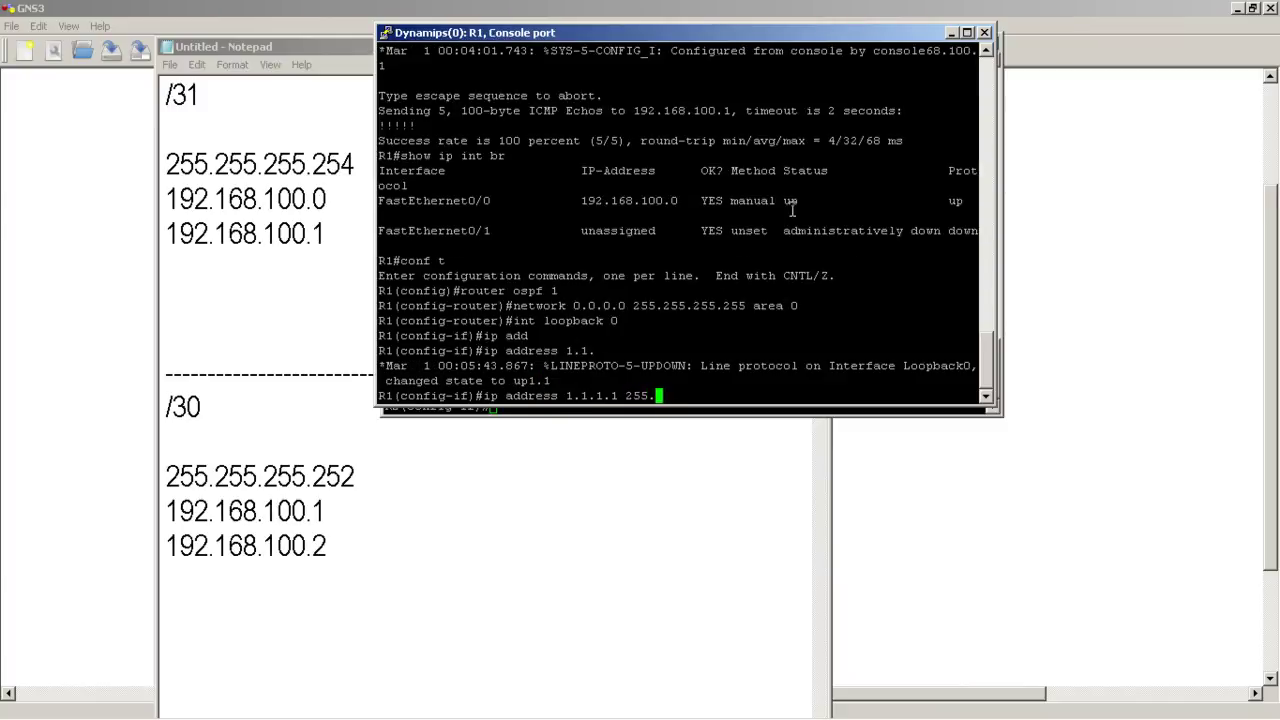
{"action": "type", "text": "255.255.255.255"}
{"action": "key", "text": "Return"}
{"action": "type", "text": "exit"}
{"action": "key", "text": "Return"}
{"action": "type", "text": "ex"}
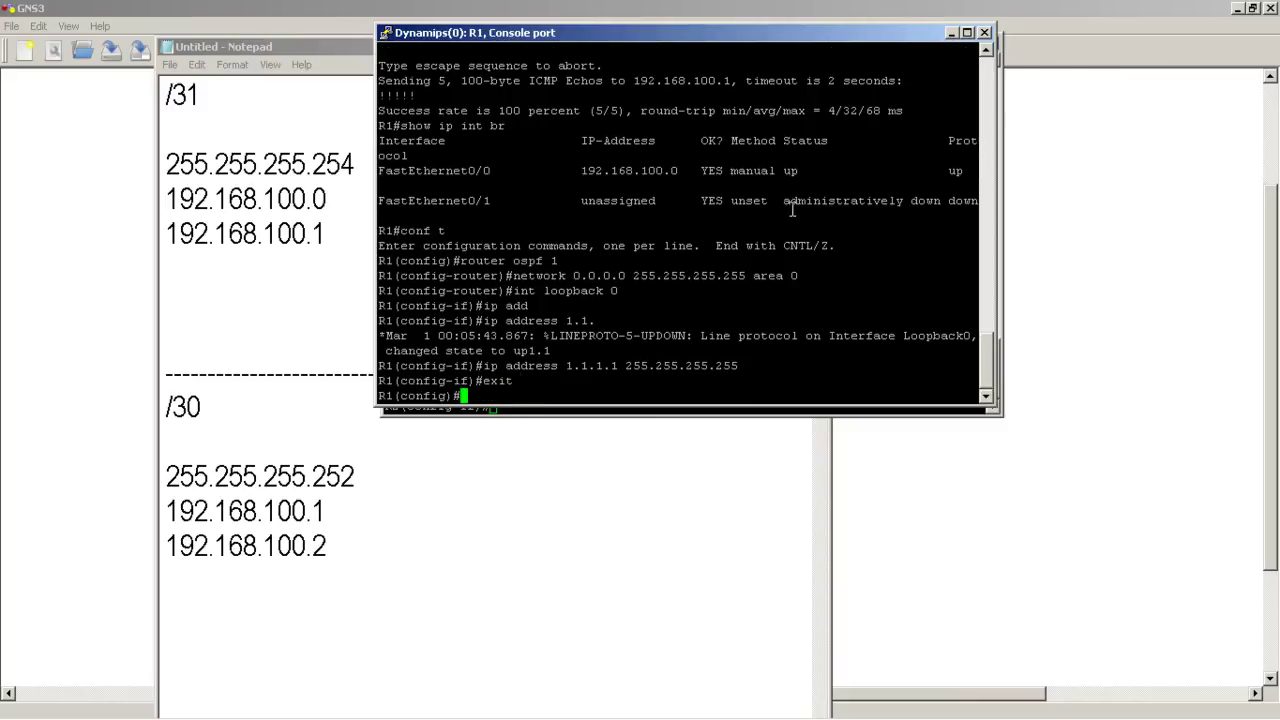
{"action": "key", "text": "Return"}
- Display R1's routing protocol settings with show ip protocols, showing OSPF router ID 192.168.100.0
{"action": "type", "text": "show ip prot"}
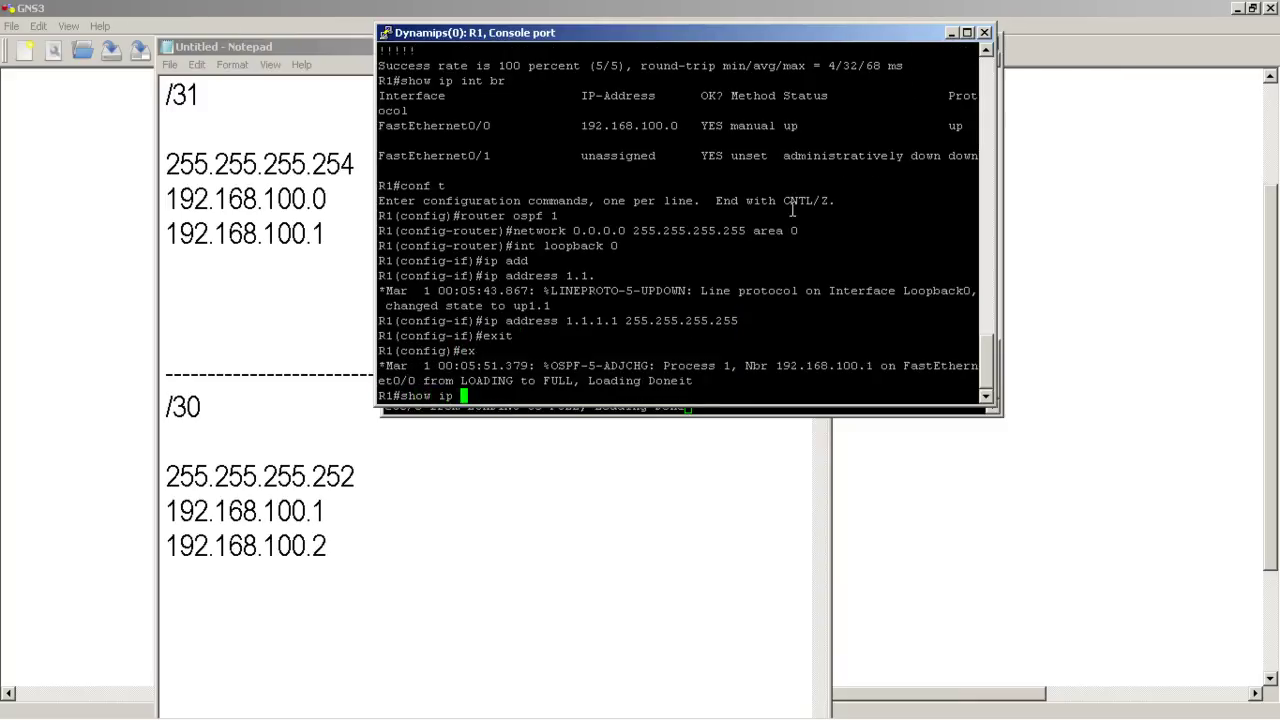
{"action": "key", "text": "Tab"}
{"action": "key", "text": "Return"}
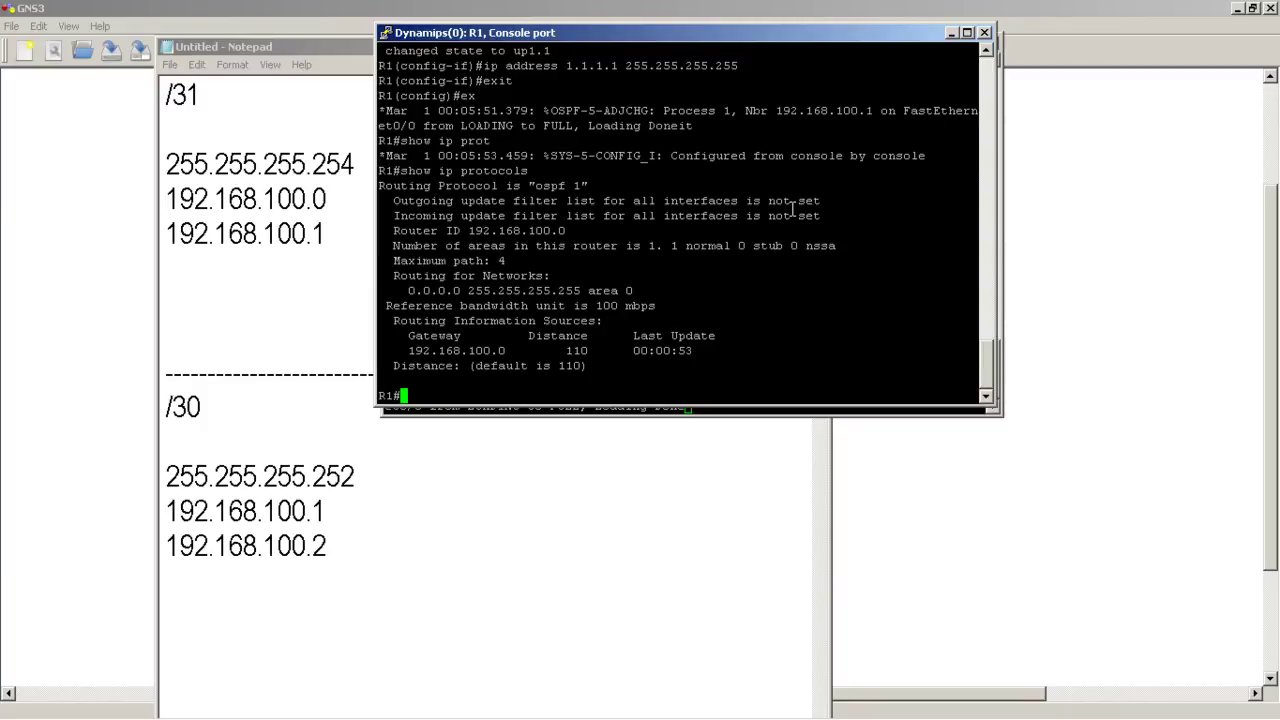
- List R1's OSPF neighbors to confirm 192.168.100.1 is FULL/DR on FastEthernet0/0
{"action": "type", "text": "show ip ospf enig"}
{"action": "key", "text": "BackSpace"}
{"action": "key", "text": "BackSpace"}
{"action": "key", "text": "BackSpace"}
{"action": "key", "text": "BackSpace"}
{"action": "type", "text": "neigh"}
{"action": "key", "text": "Tab"}
{"action": "key", "text": "Return"}
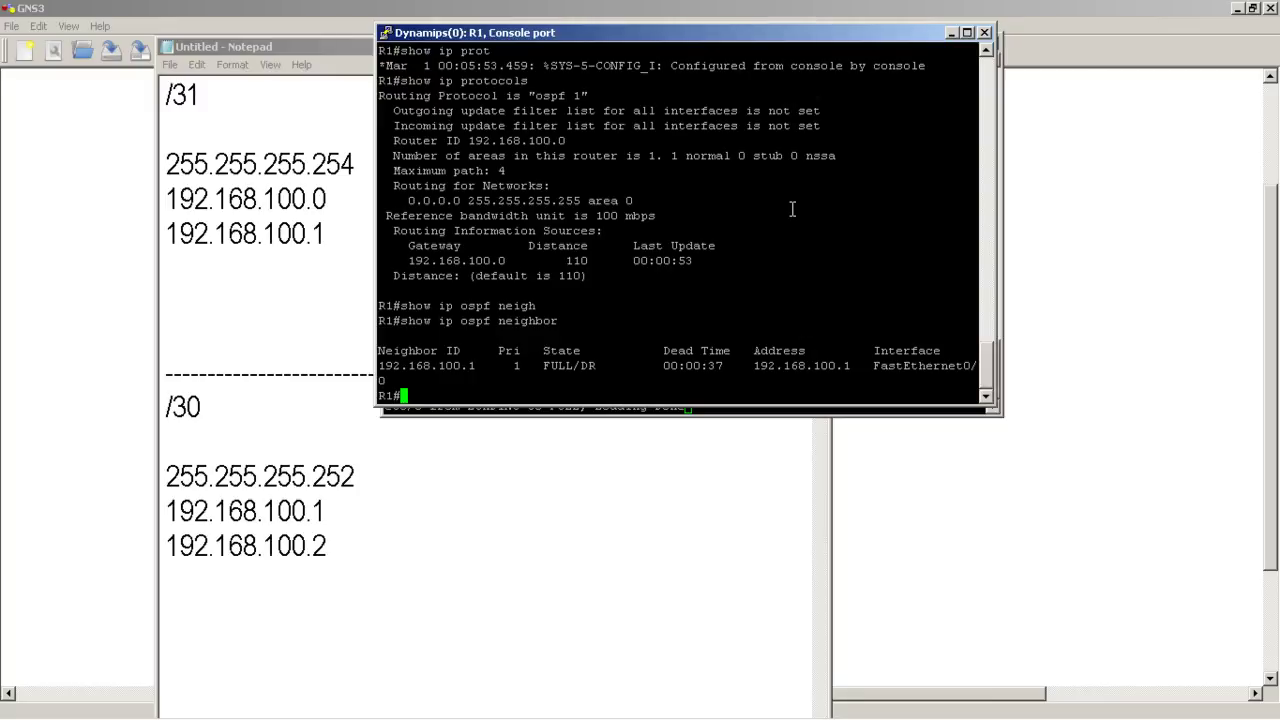
- Ping the broadcast address 255.255.255.255 from R1's console
{"action": "type", "text": "ping 255.255.255.255"}
{"action": "key", "text": "Return"}
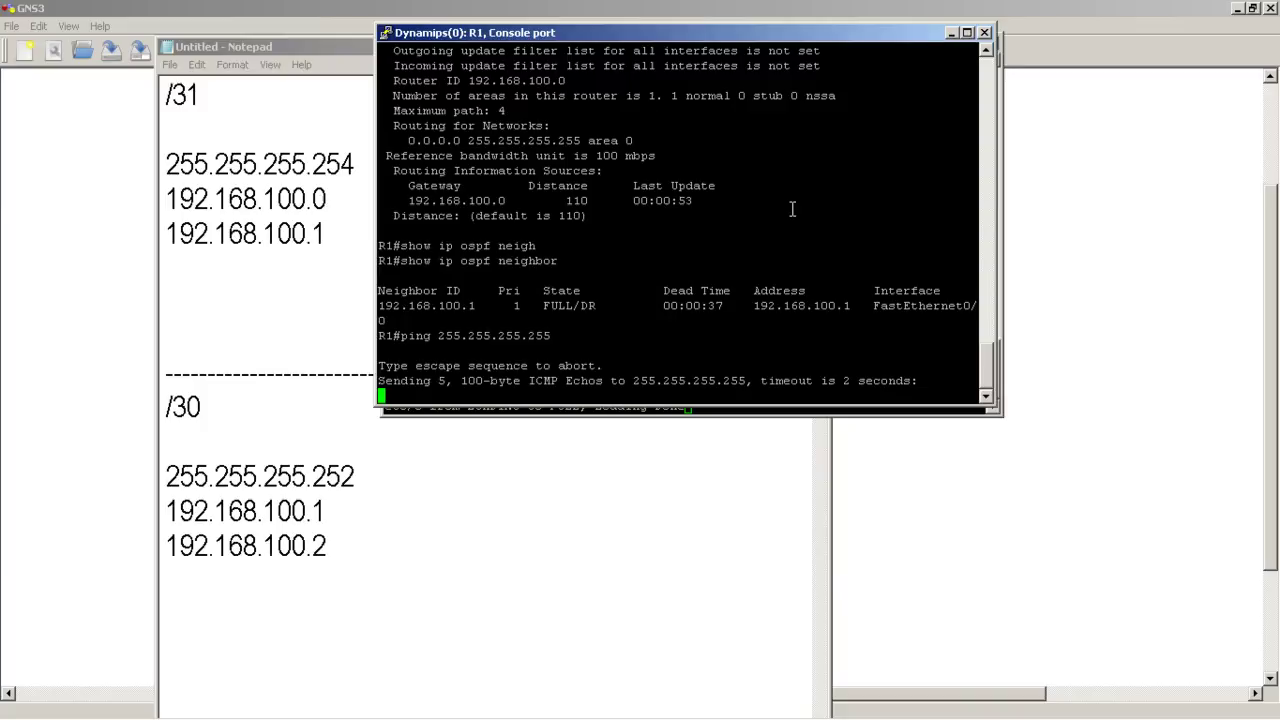